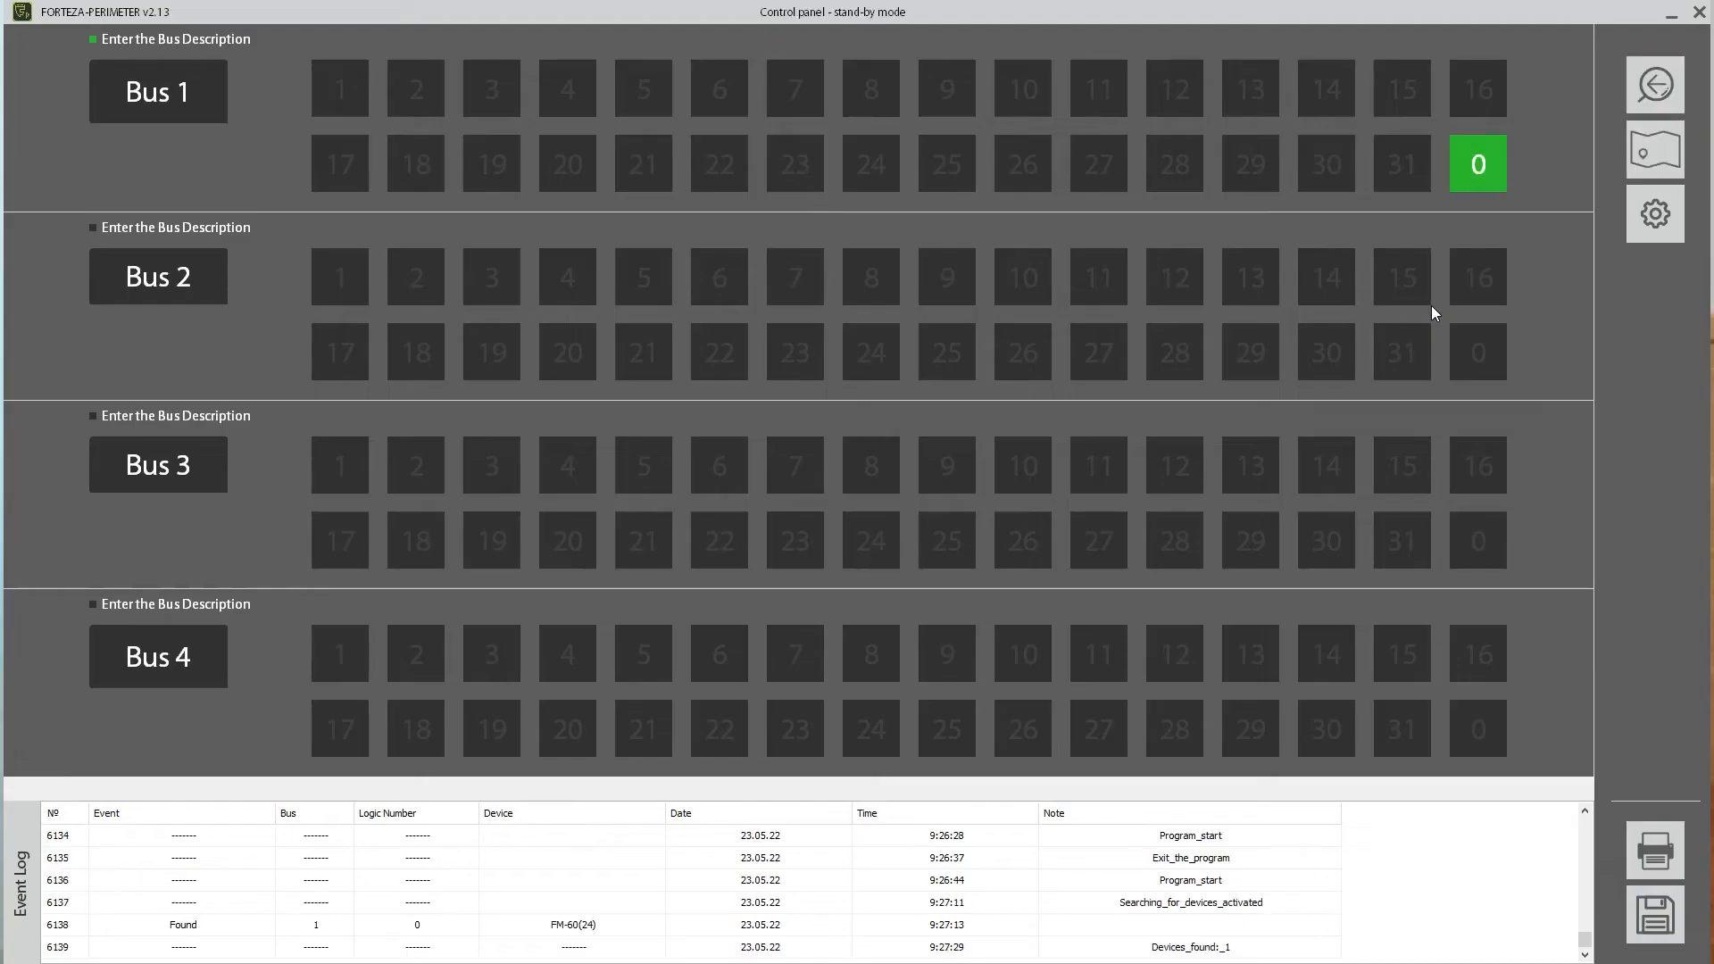
Step: Open the logic number change for the FM-60(24) device numbered 0 on Bus 1
{"action": "right_click", "coordinate": [1476, 174]}
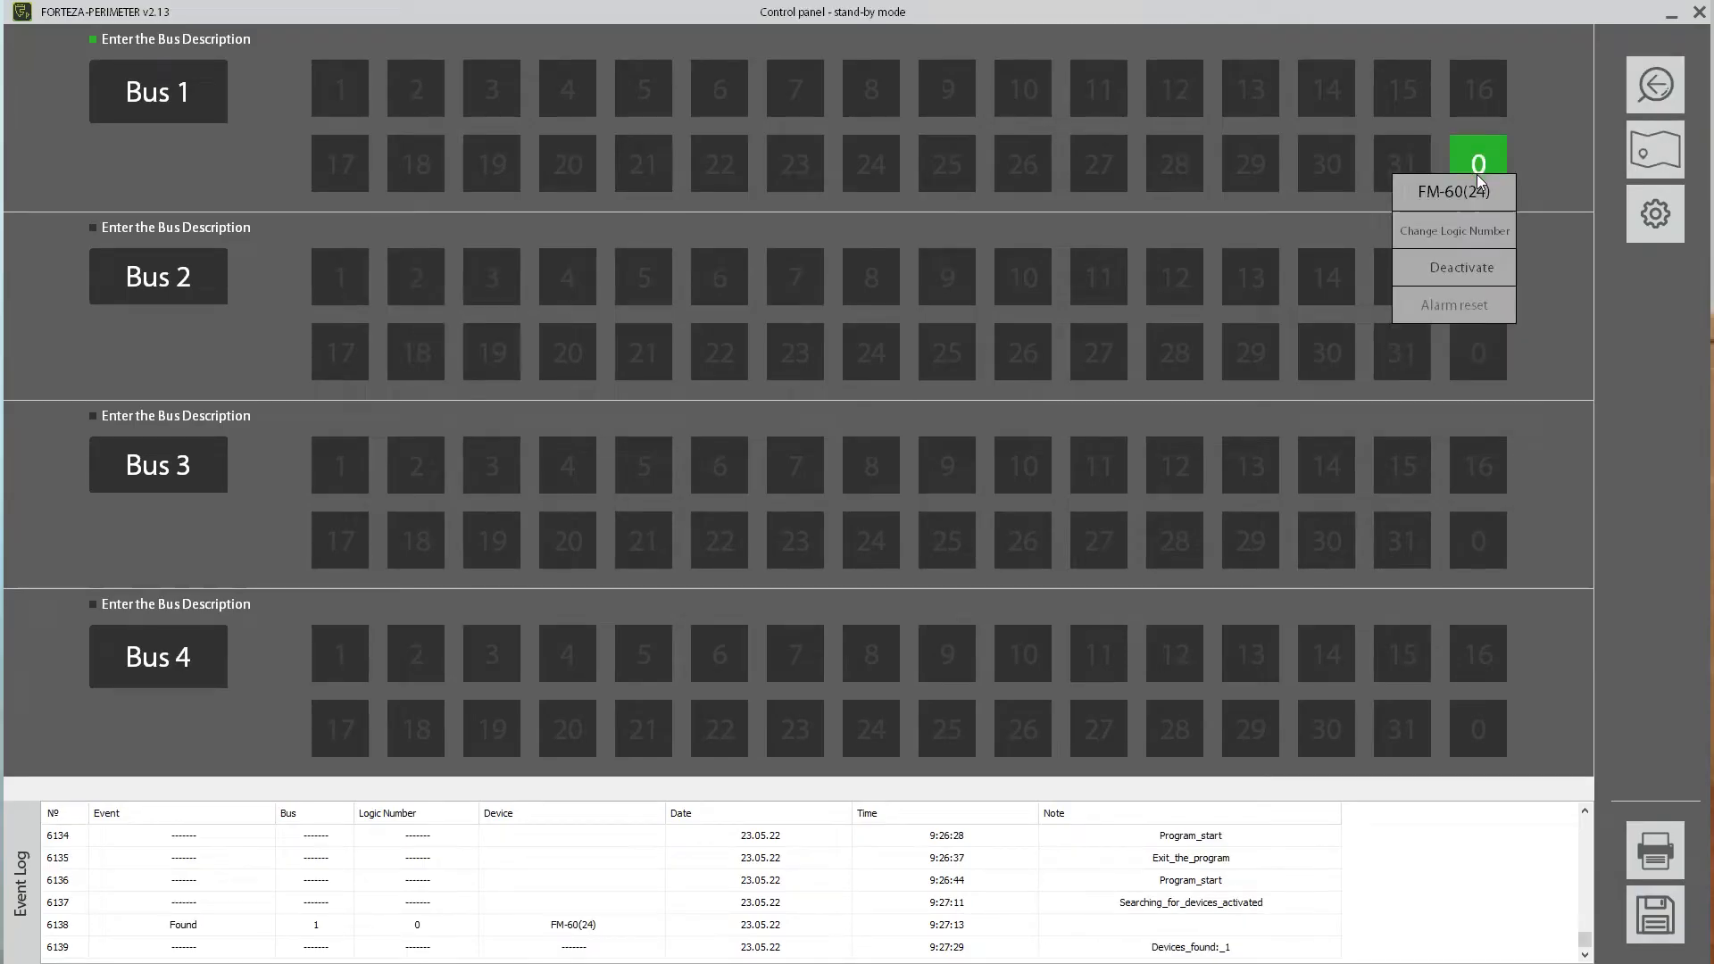
{"action": "left_click", "coordinate": [1486, 232]}
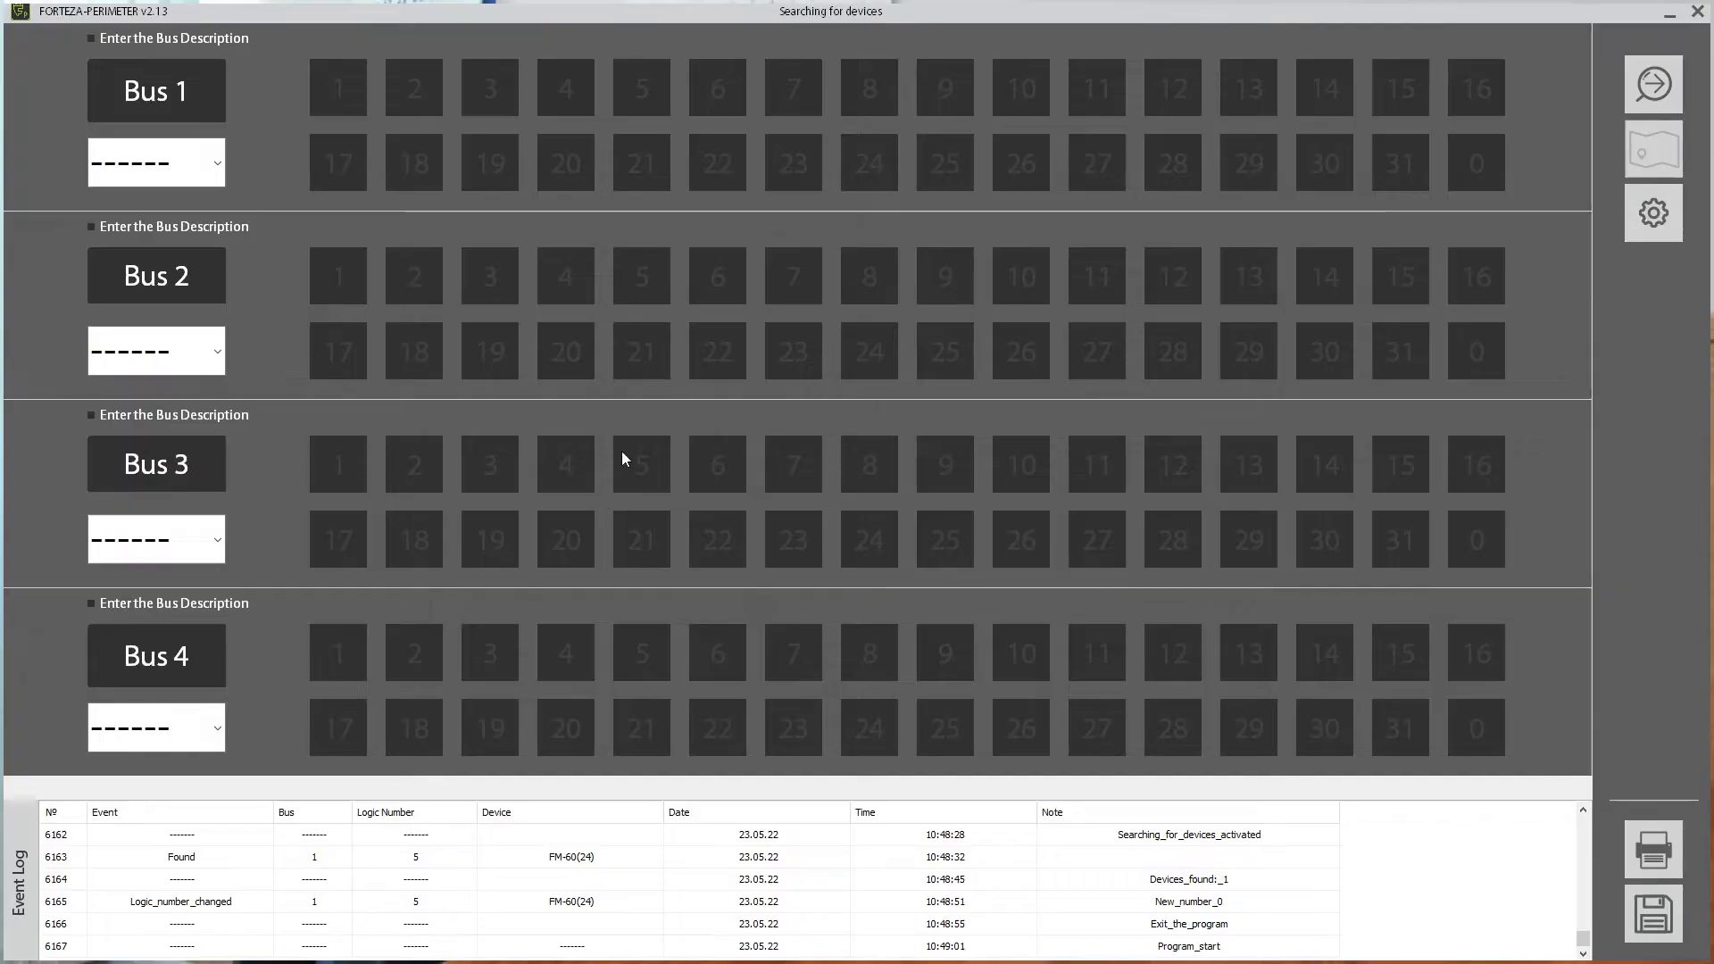
Step: Assign a COM port to Bus 1 and start the search for connected devices
{"action": "left_click", "coordinate": [179, 162]}
{"action": "left_click", "coordinate": [178, 295]}
{"action": "left_click", "coordinate": [1662, 87]}
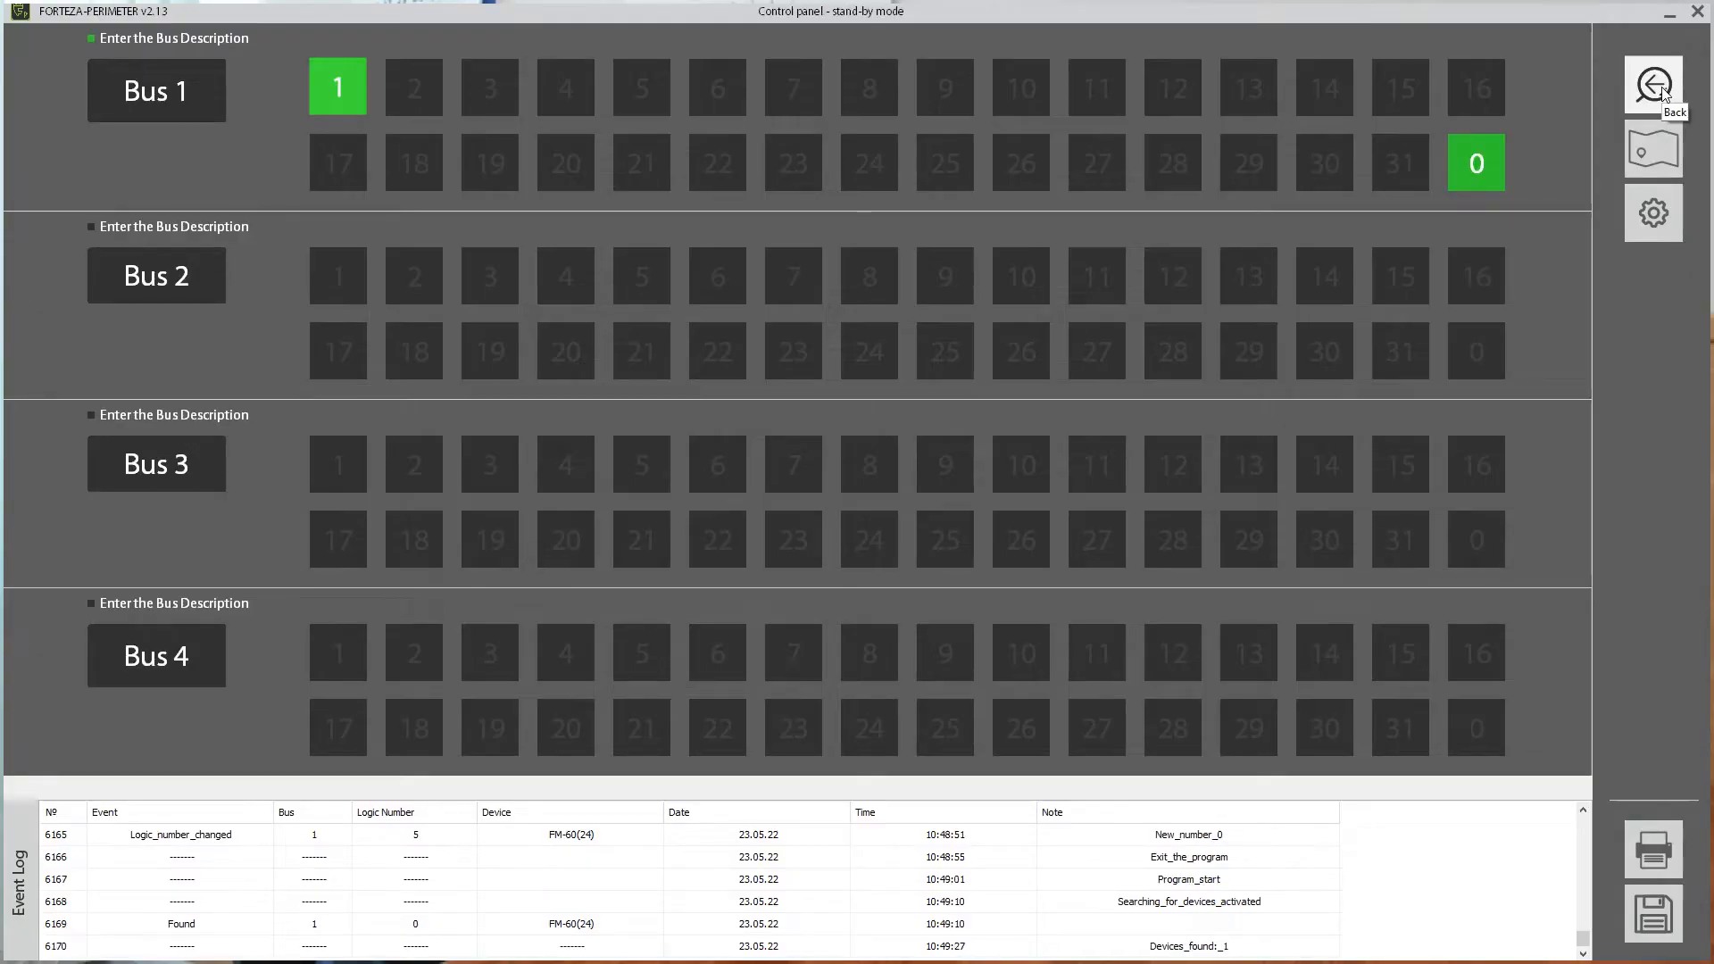
Step: Change the logic number of device 0 on Bus 1 to 5
{"action": "right_click", "coordinate": [1476, 162]}
{"action": "left_click", "coordinate": [1458, 229]}
{"action": "left_click", "coordinate": [891, 389]}
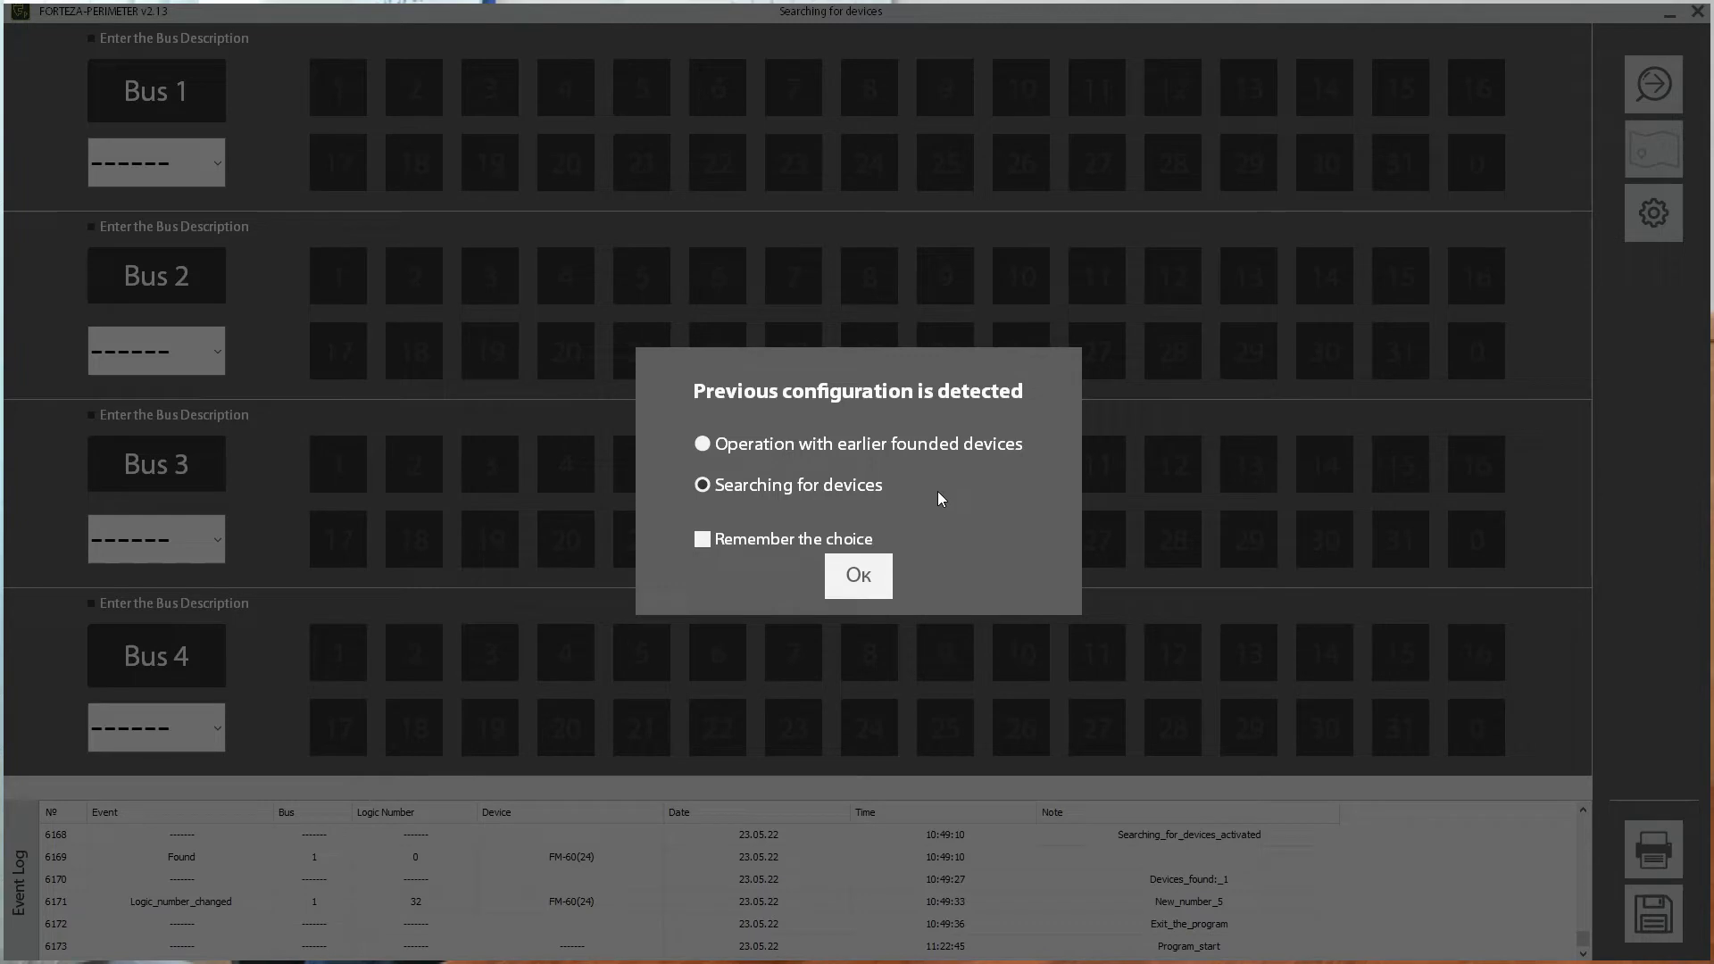
Step: Choose searching for devices instead of the previous configuration, without remembering the choice, and confirm
{"action": "left_click", "coordinate": [795, 452]}
{"action": "left_click", "coordinate": [848, 484]}
{"action": "left_click", "coordinate": [760, 543]}
{"action": "left_click", "coordinate": [756, 546]}
{"action": "left_click", "coordinate": [866, 574]}
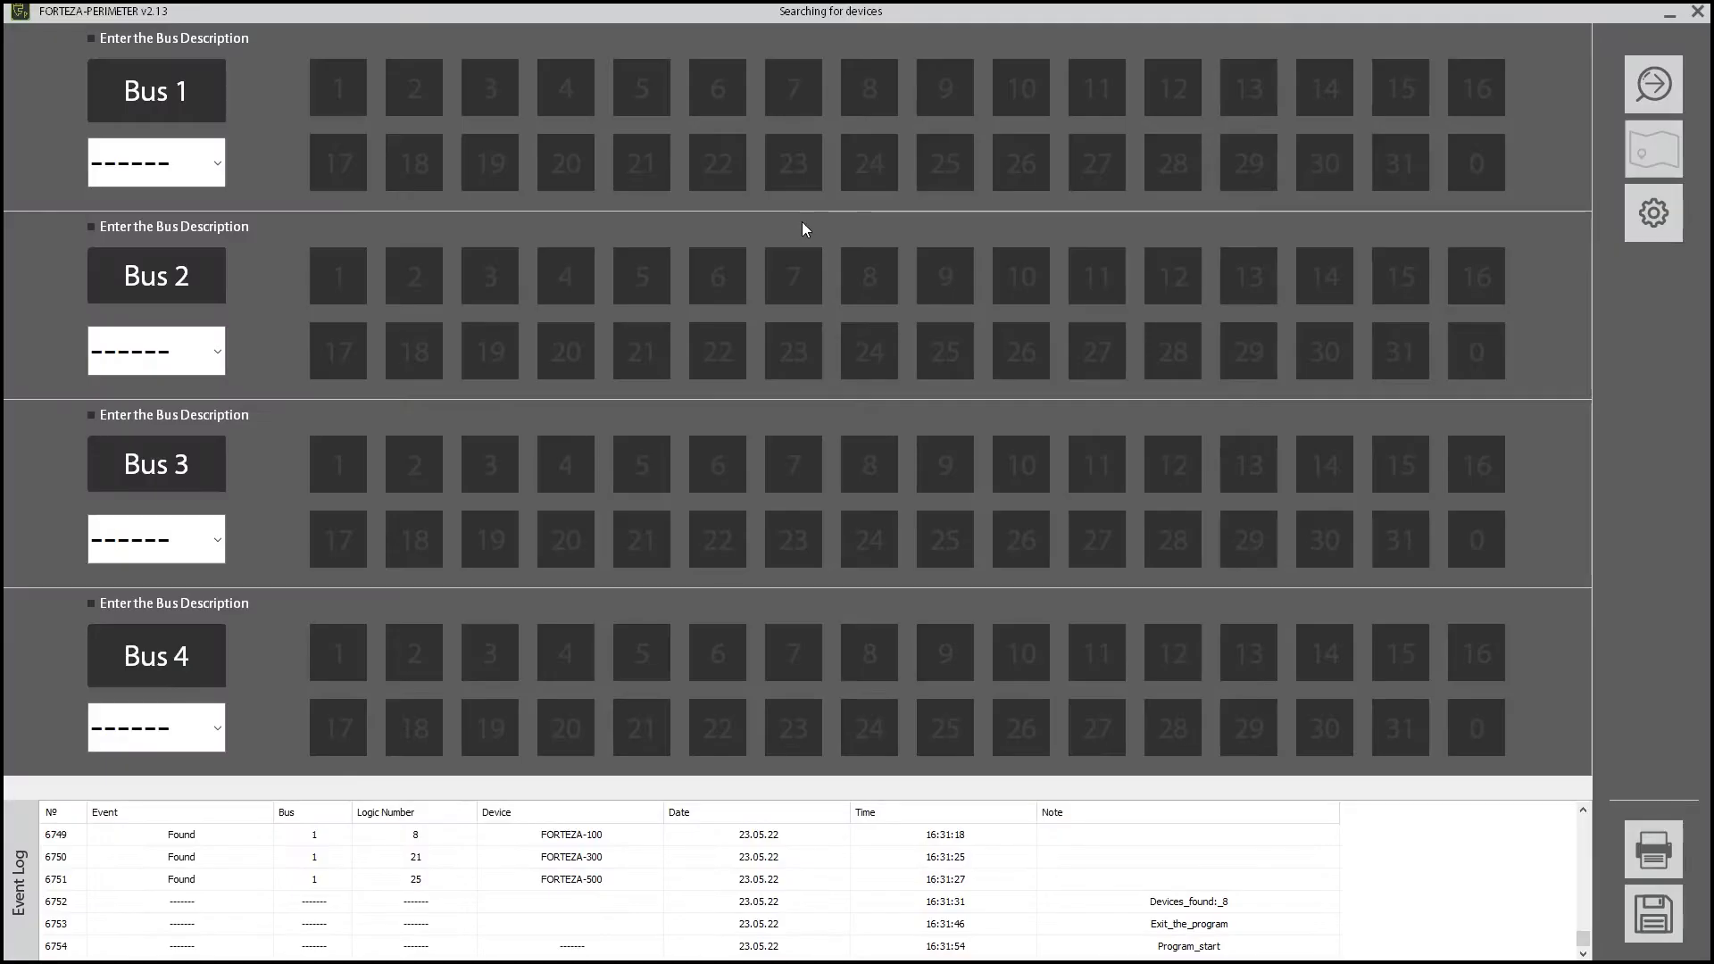
Step: Assign COM6 to Bus 1 and run the device search
{"action": "left_click", "coordinate": [215, 165]}
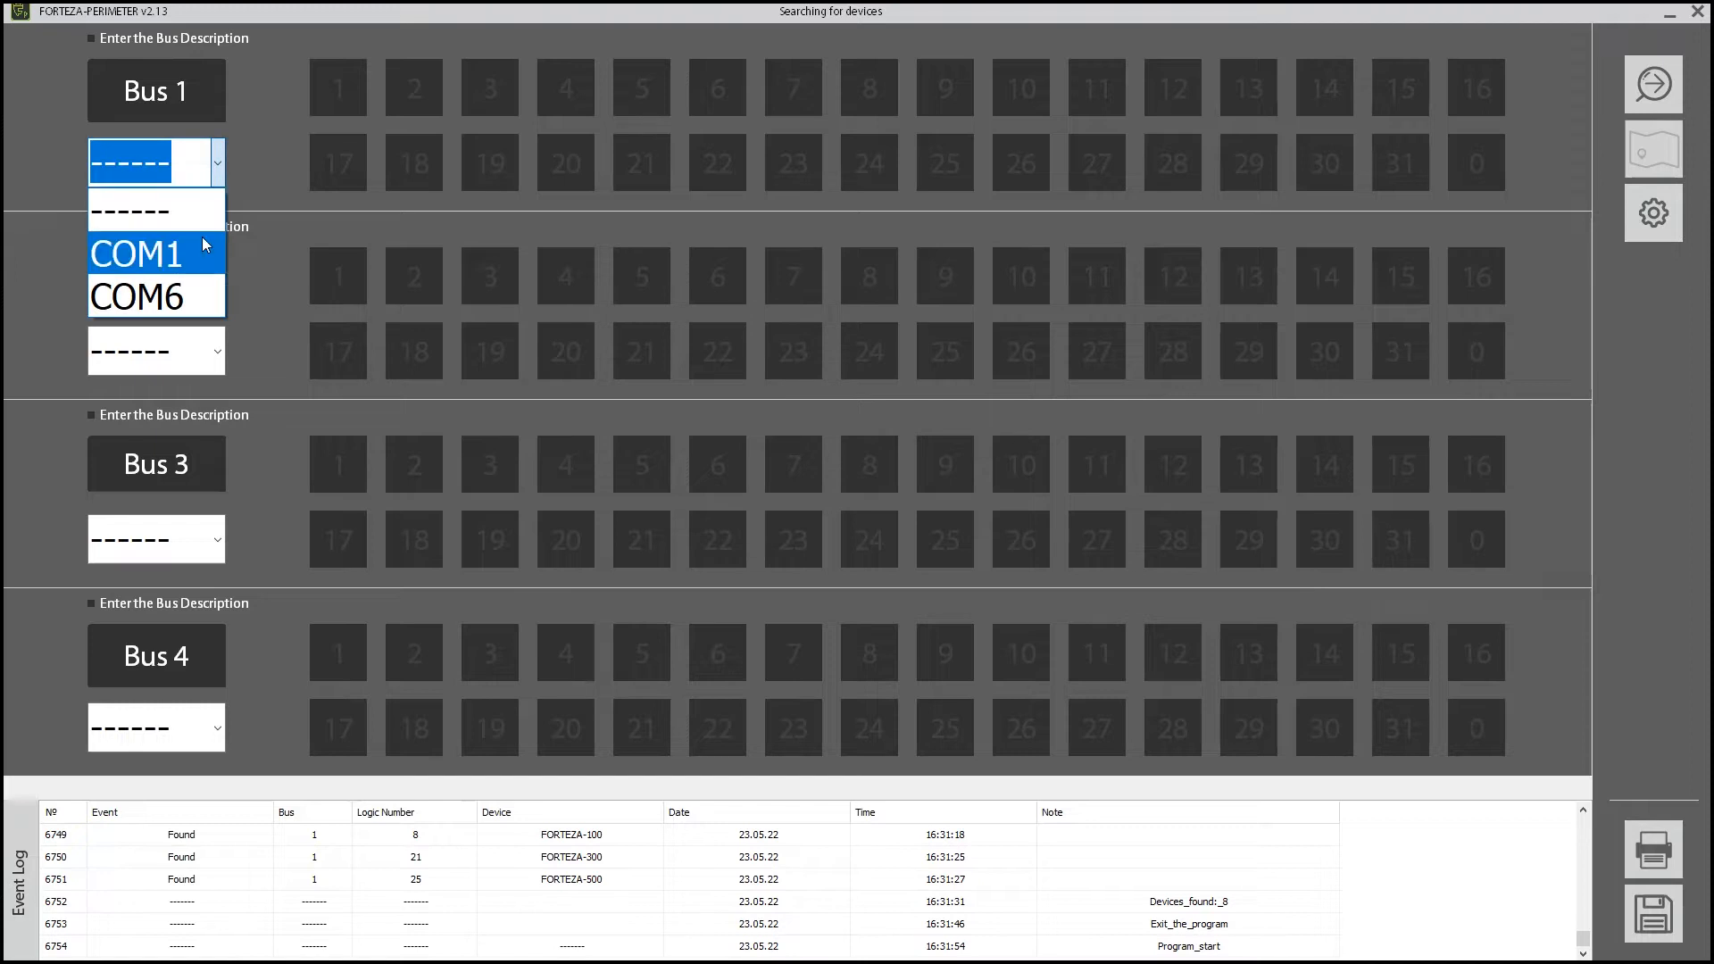
{"action": "left_click", "coordinate": [200, 297]}
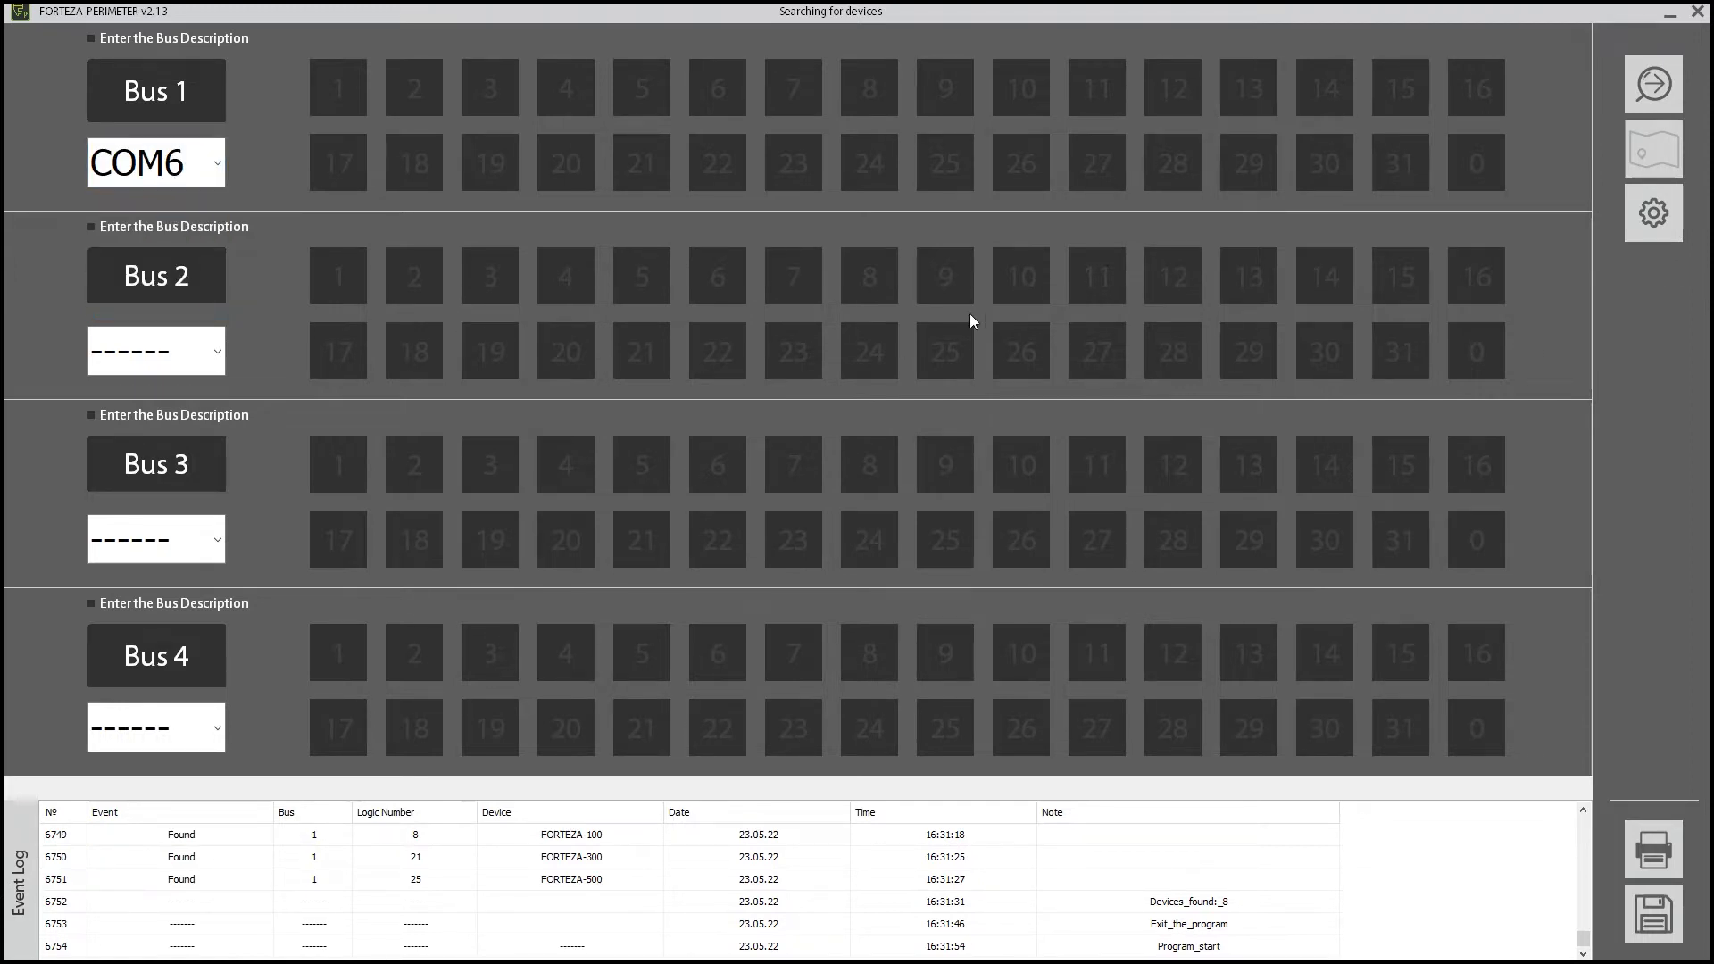
{"action": "left_click", "coordinate": [1643, 85]}
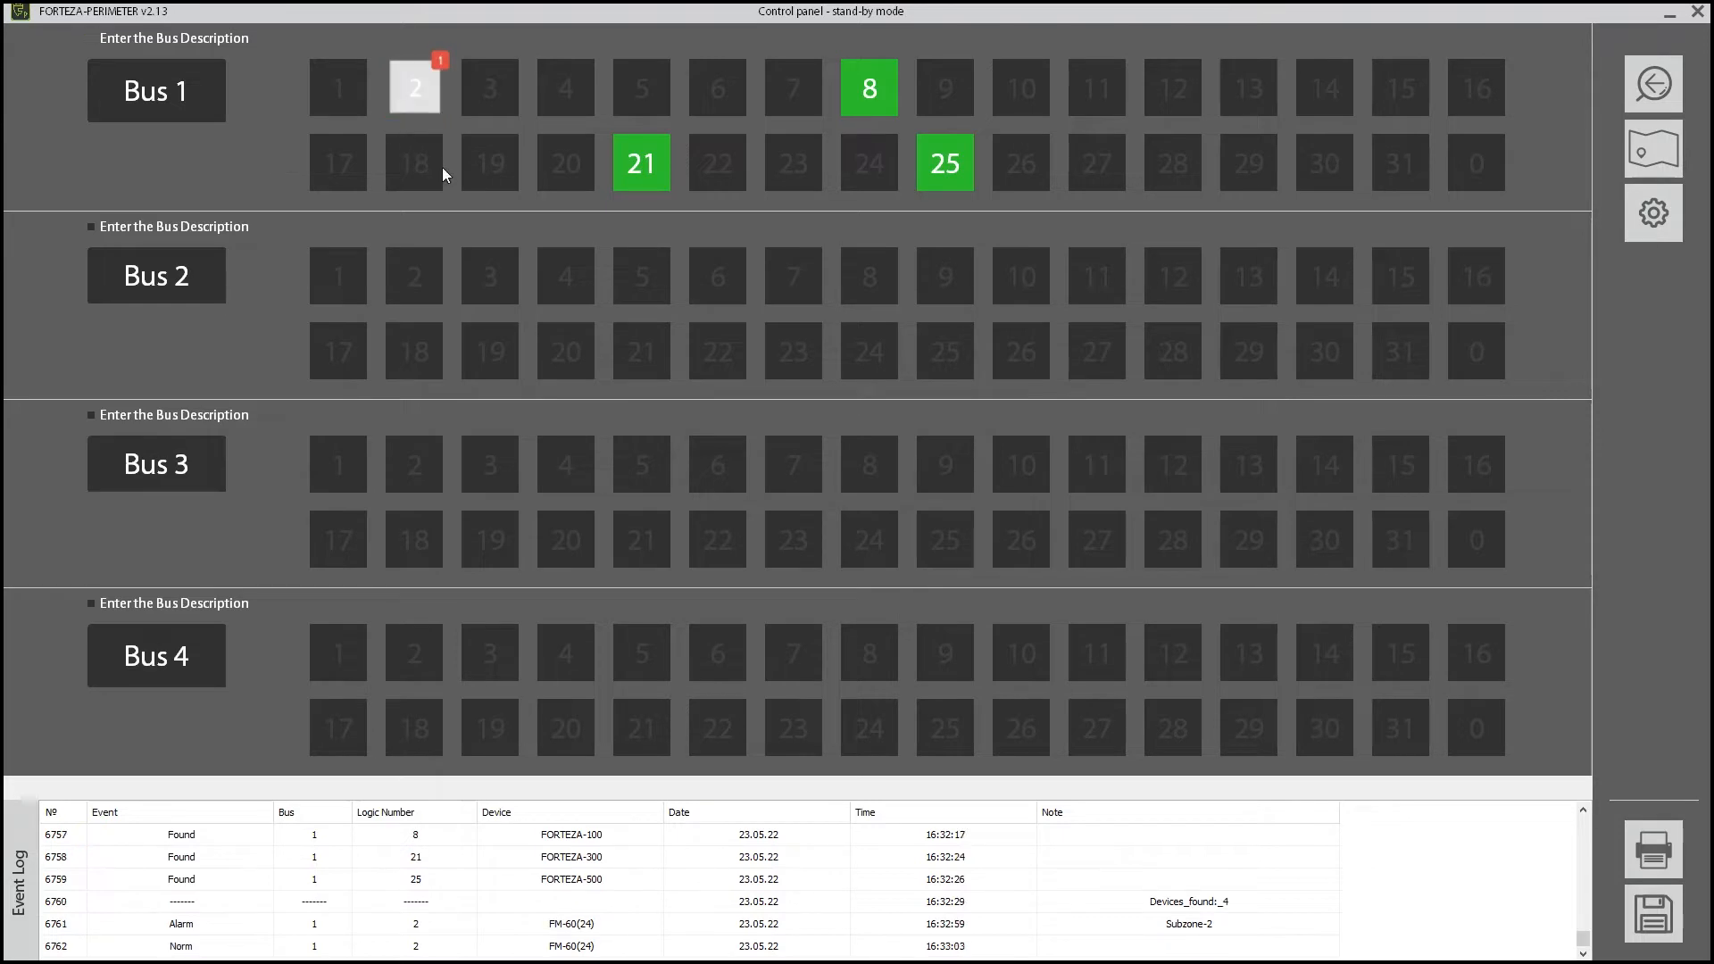
Step: Deactivate the FM-60(24) device 2 on Bus 1 and activate it again
{"action": "right_click", "coordinate": [430, 98]}
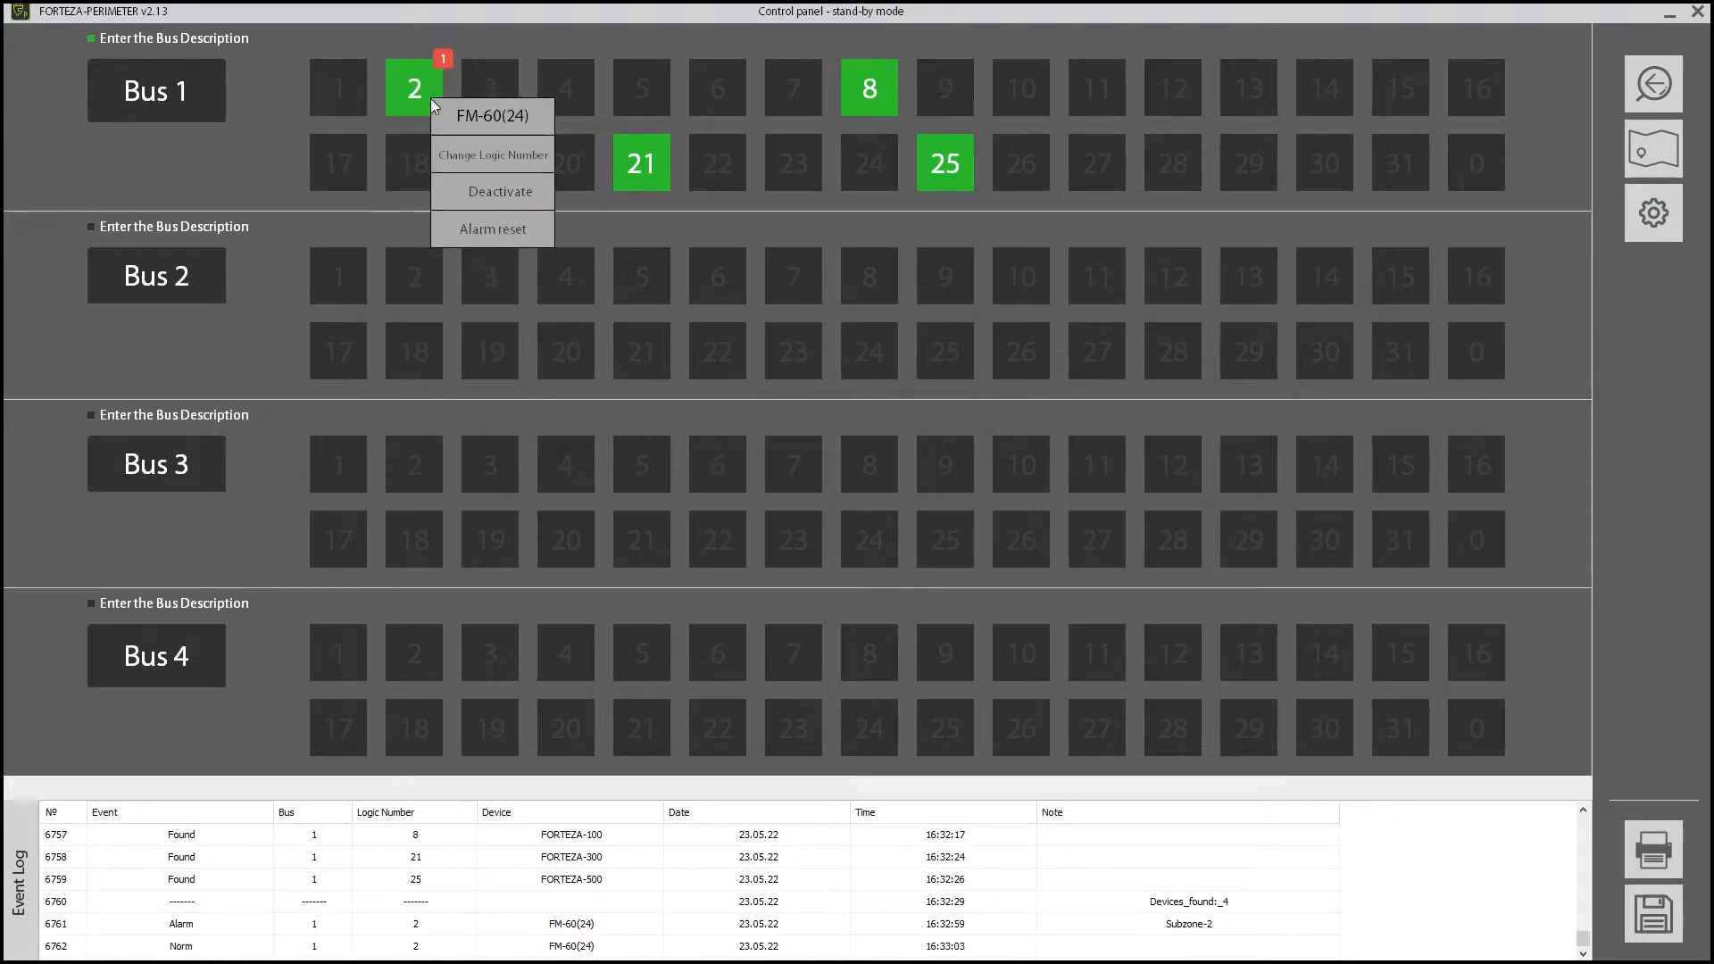
{"action": "left_click", "coordinate": [462, 189]}
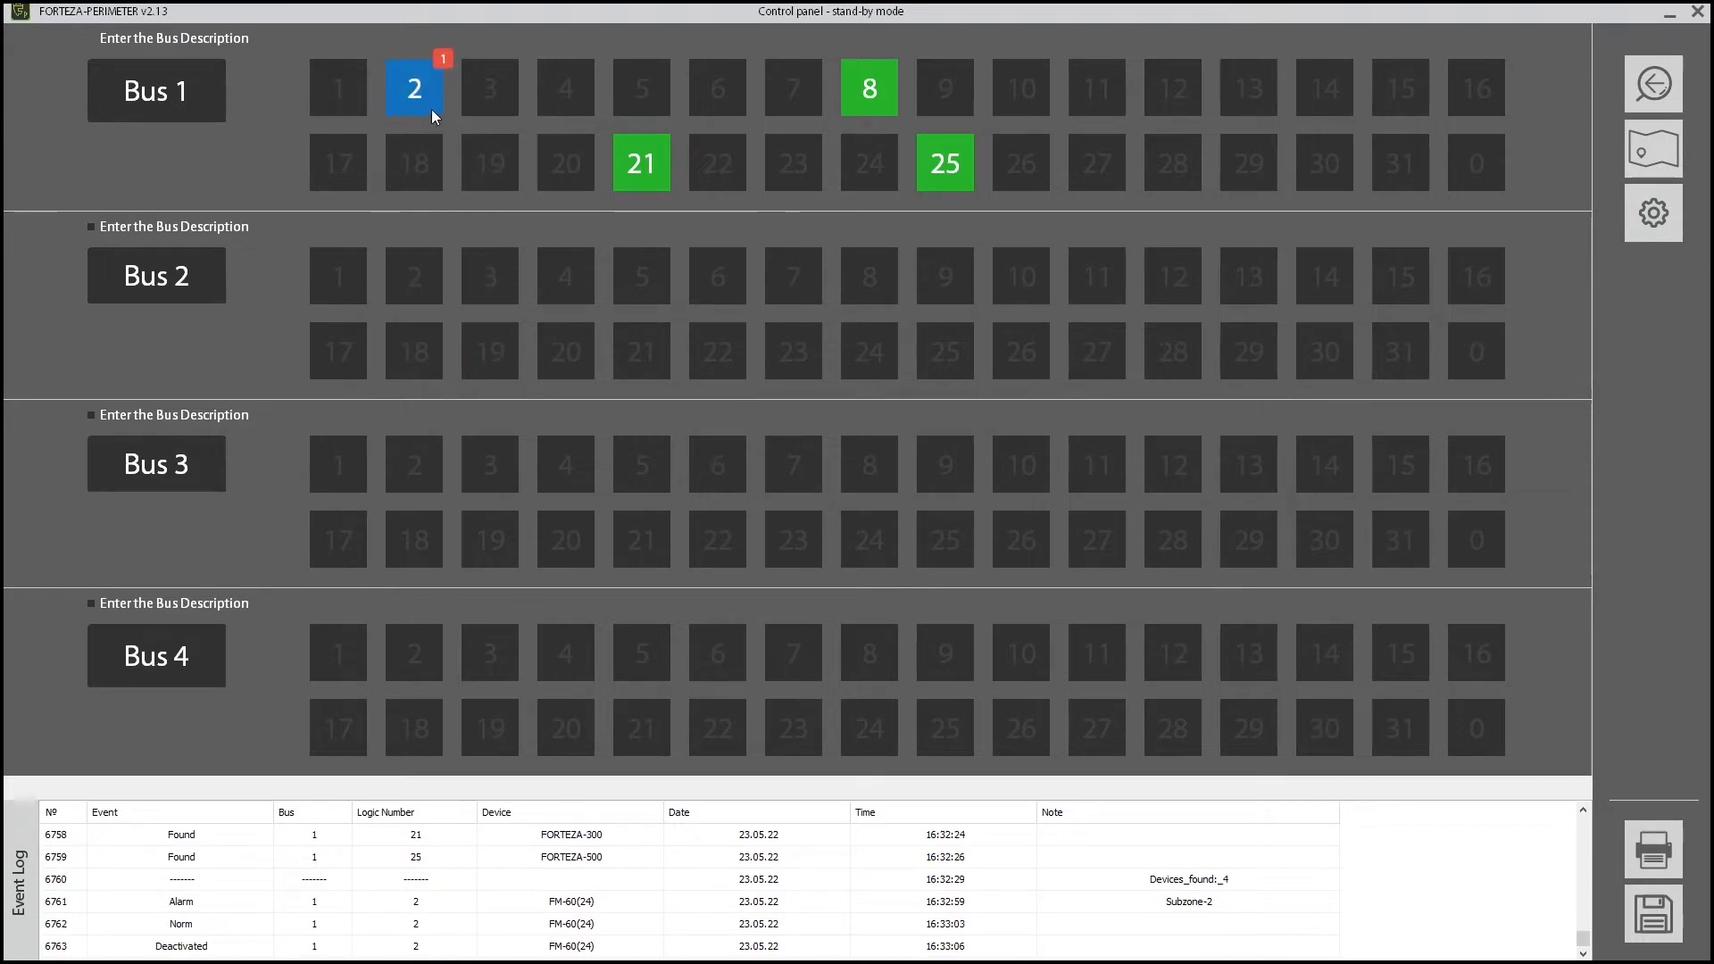
{"action": "right_click", "coordinate": [431, 109]}
{"action": "left_click", "coordinate": [485, 190]}
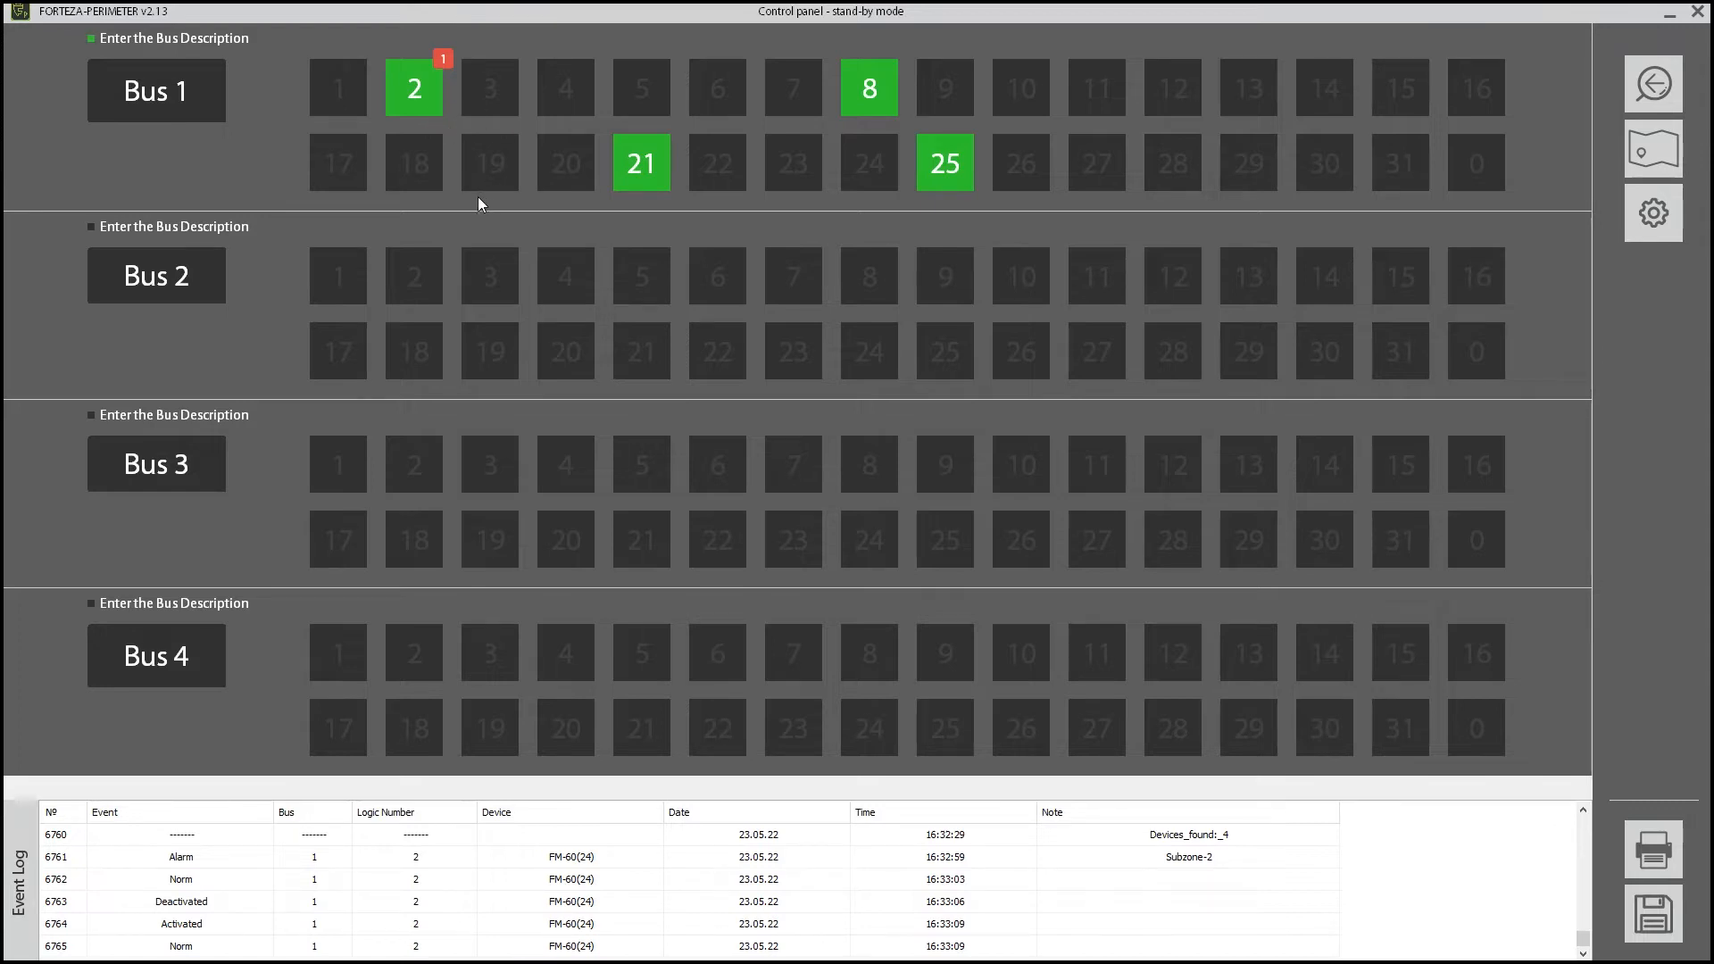
Step: Open the alarm reset for FM-60(24) device 2 on Bus 1 and mark False alarm as the reason
{"action": "right_click", "coordinate": [430, 95]}
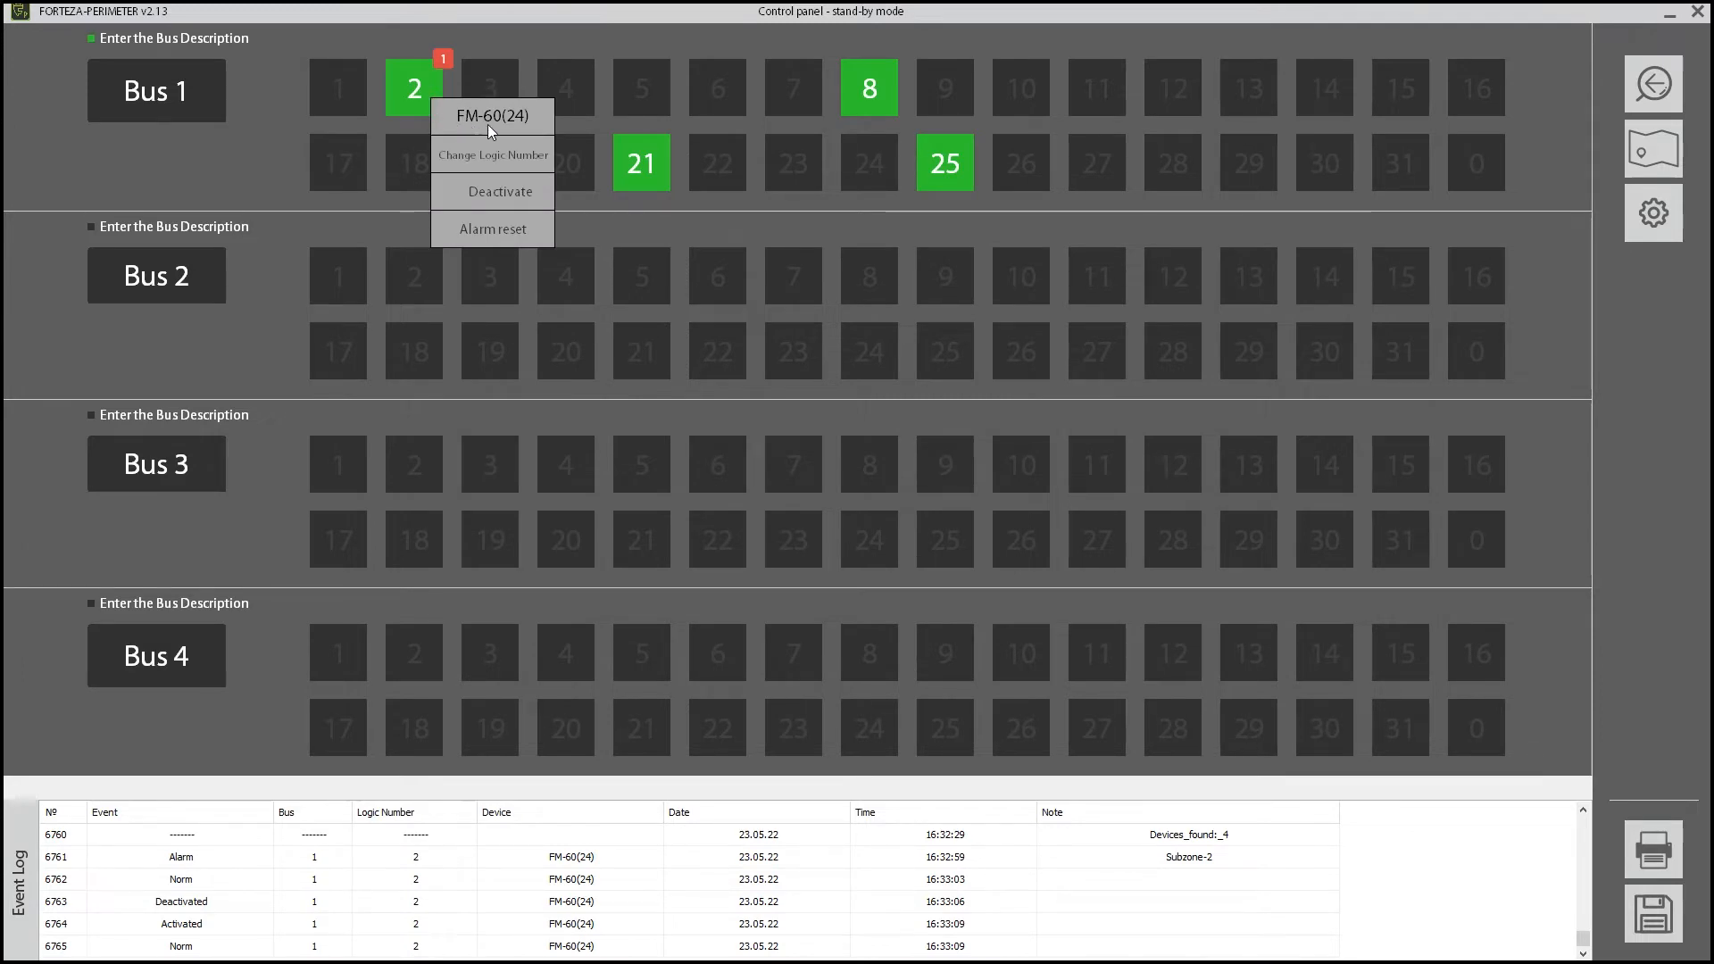
{"action": "left_click", "coordinate": [616, 222]}
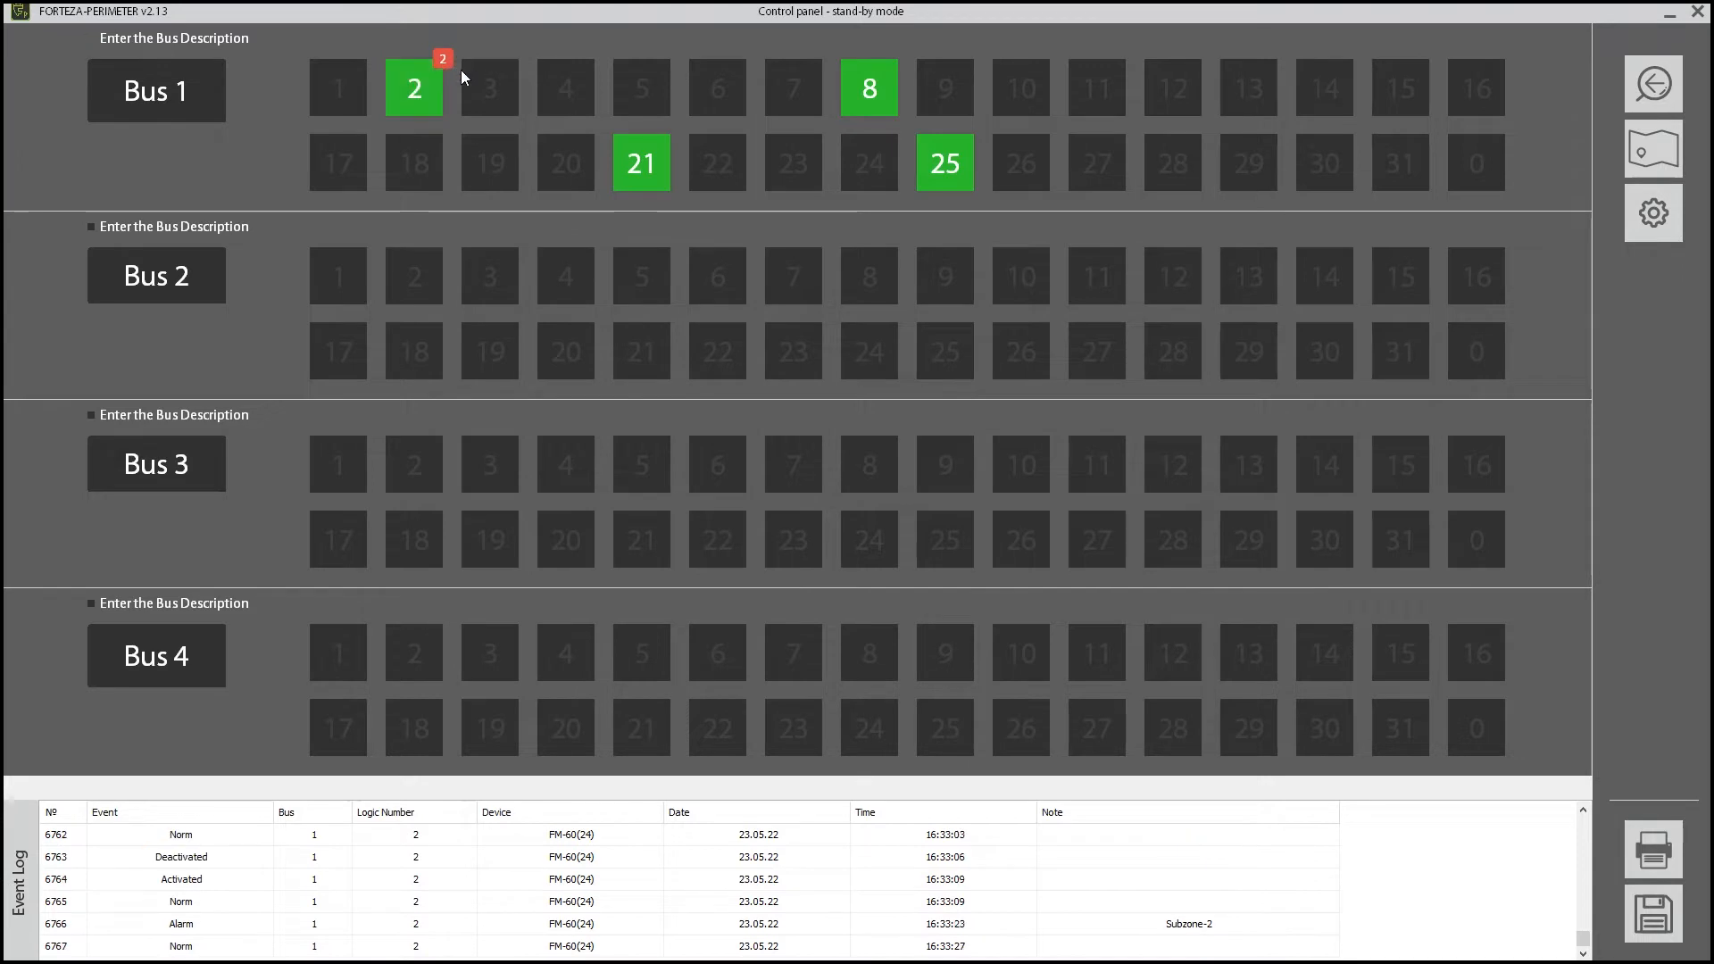
{"action": "right_click", "coordinate": [421, 103]}
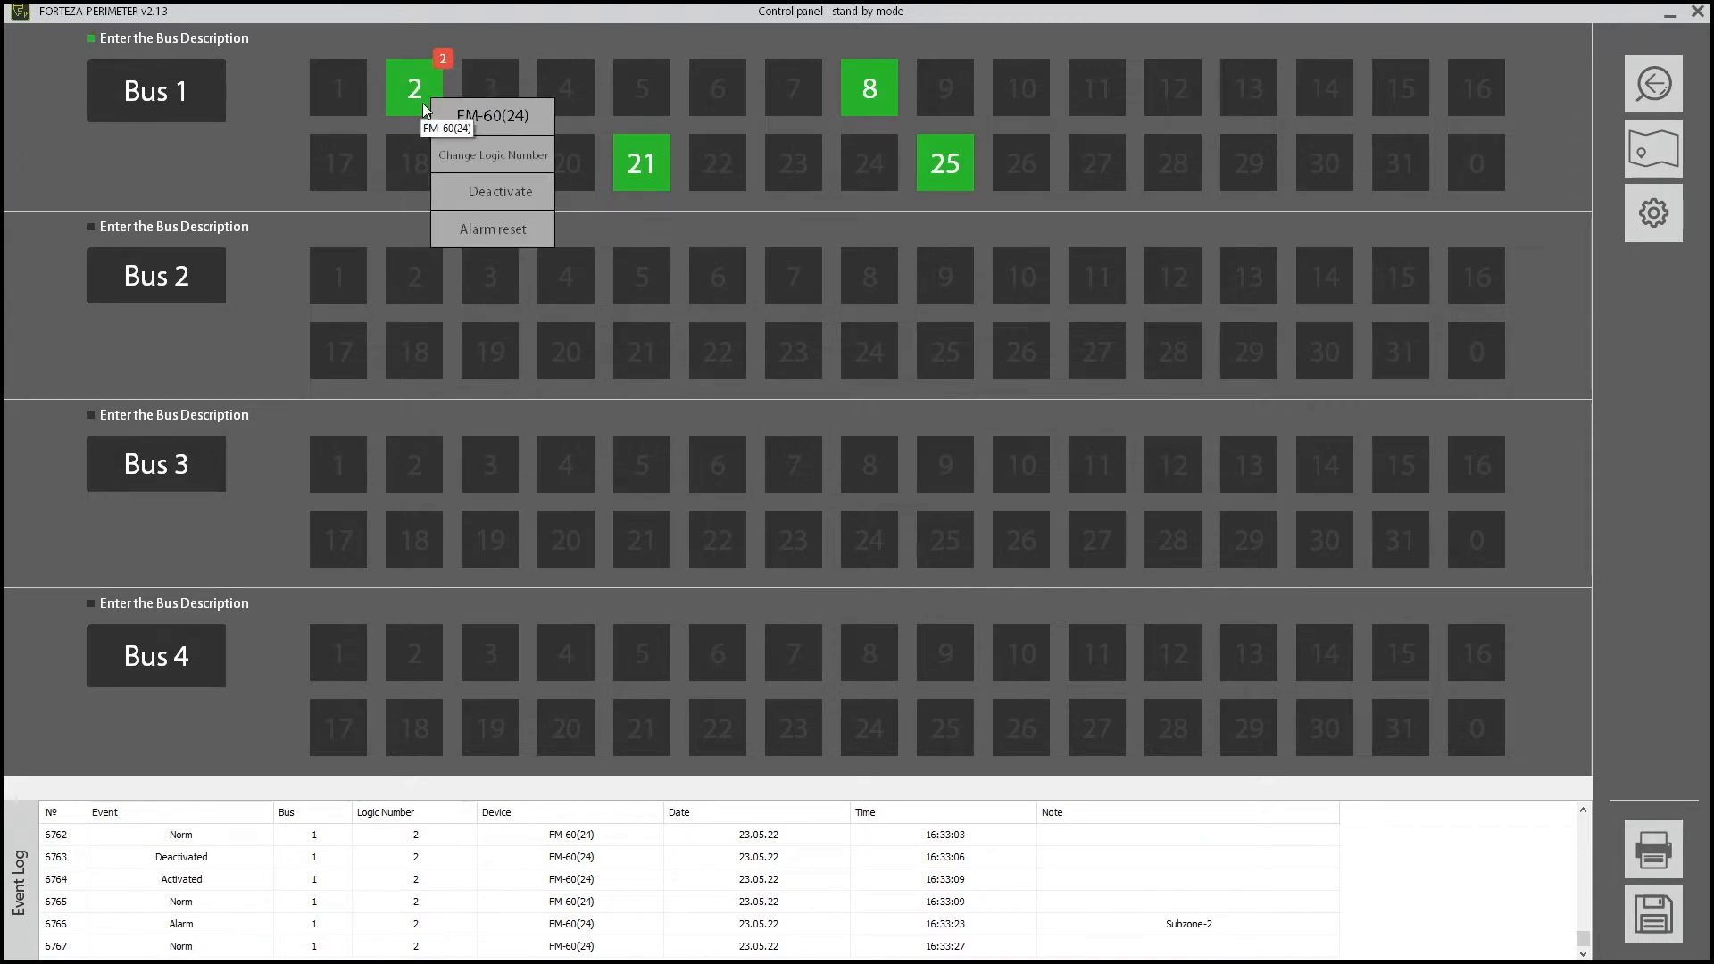
{"action": "left_click", "coordinate": [494, 231]}
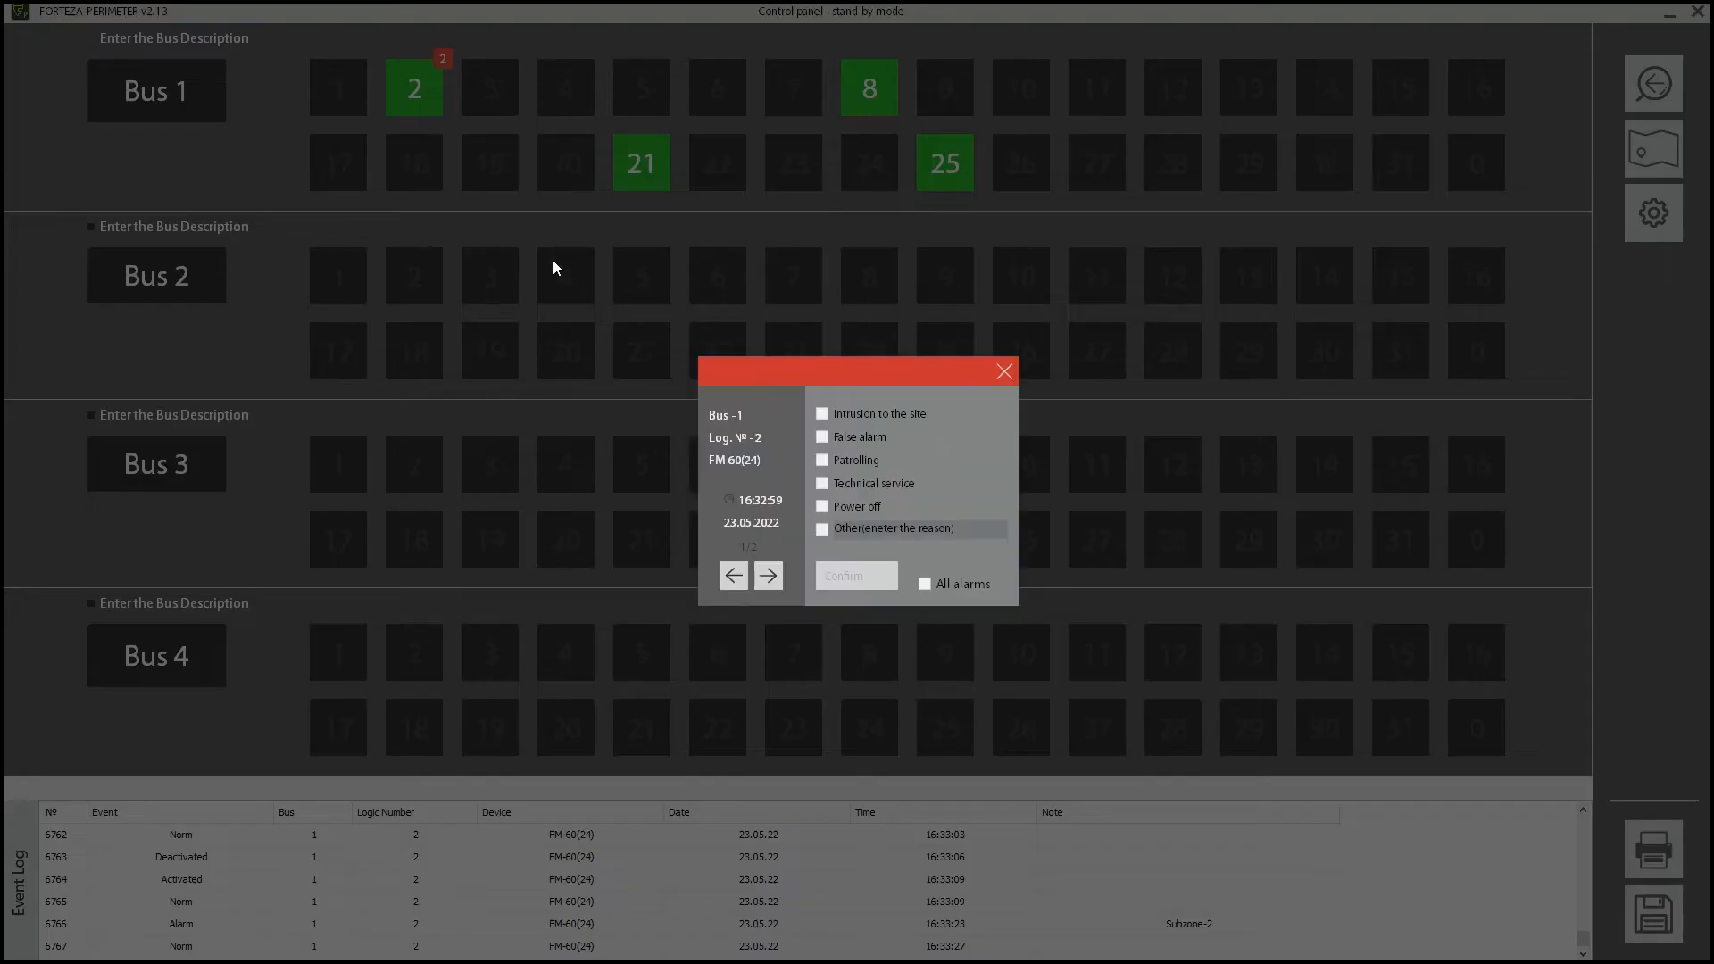
{"action": "left_click", "coordinate": [822, 435]}
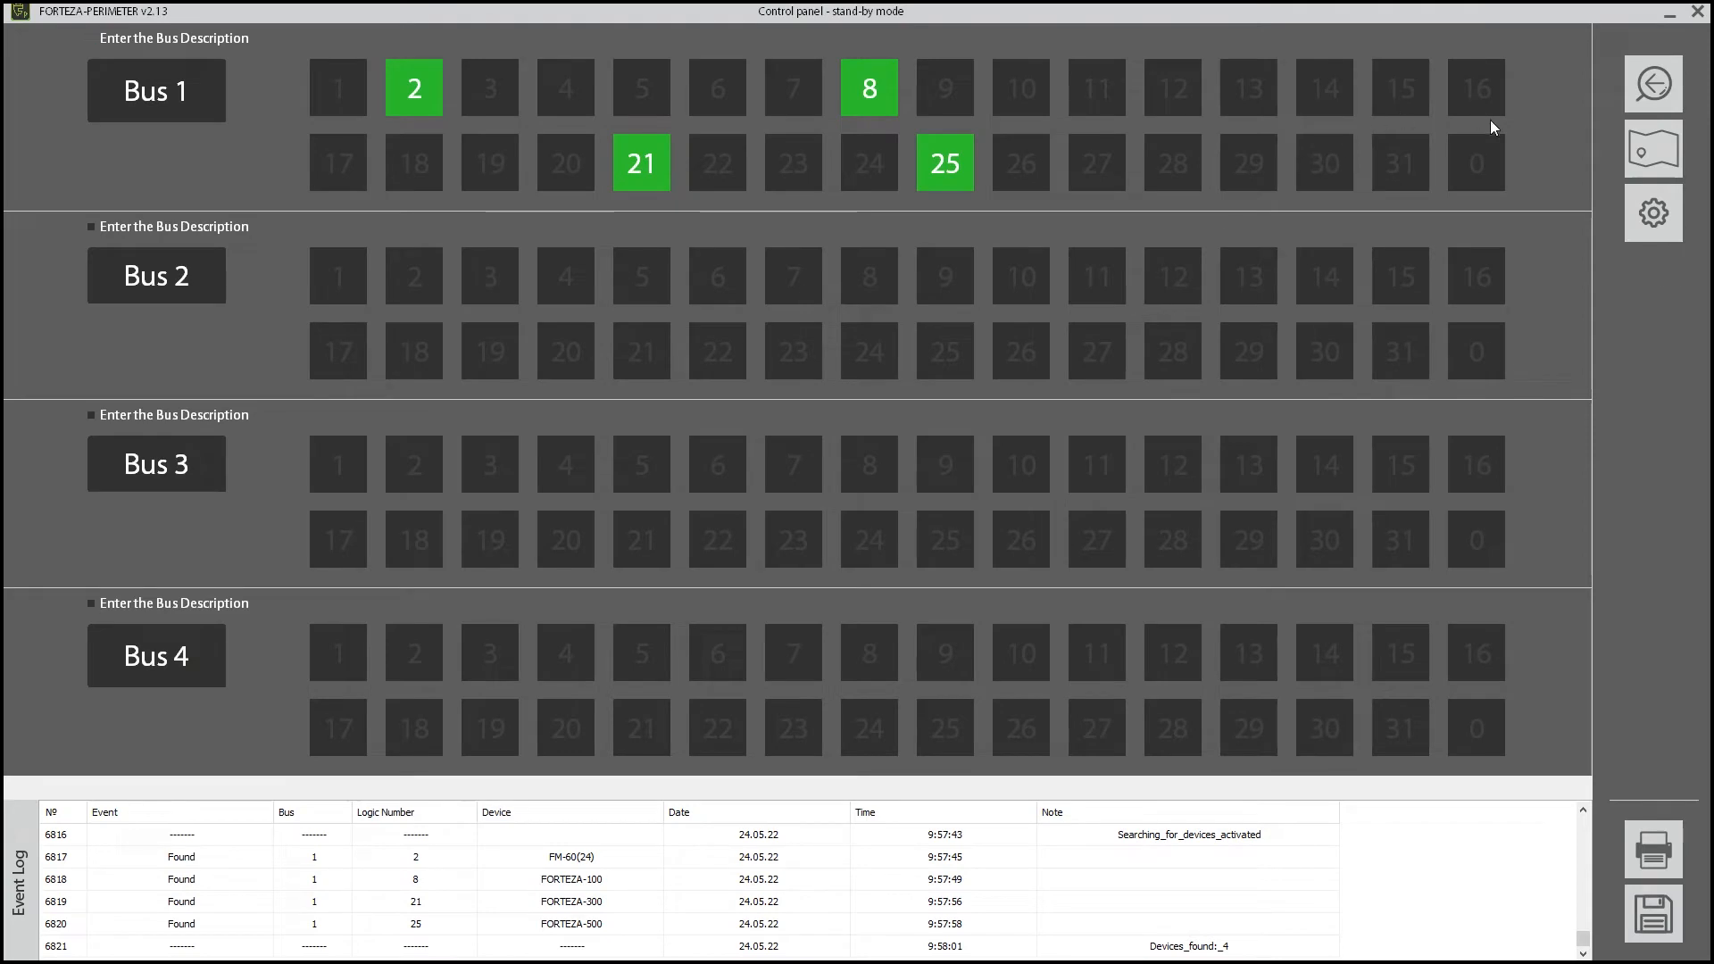
Step: Open the site plan for editing and load План.png as its map image
{"action": "left_click", "coordinate": [1657, 147]}
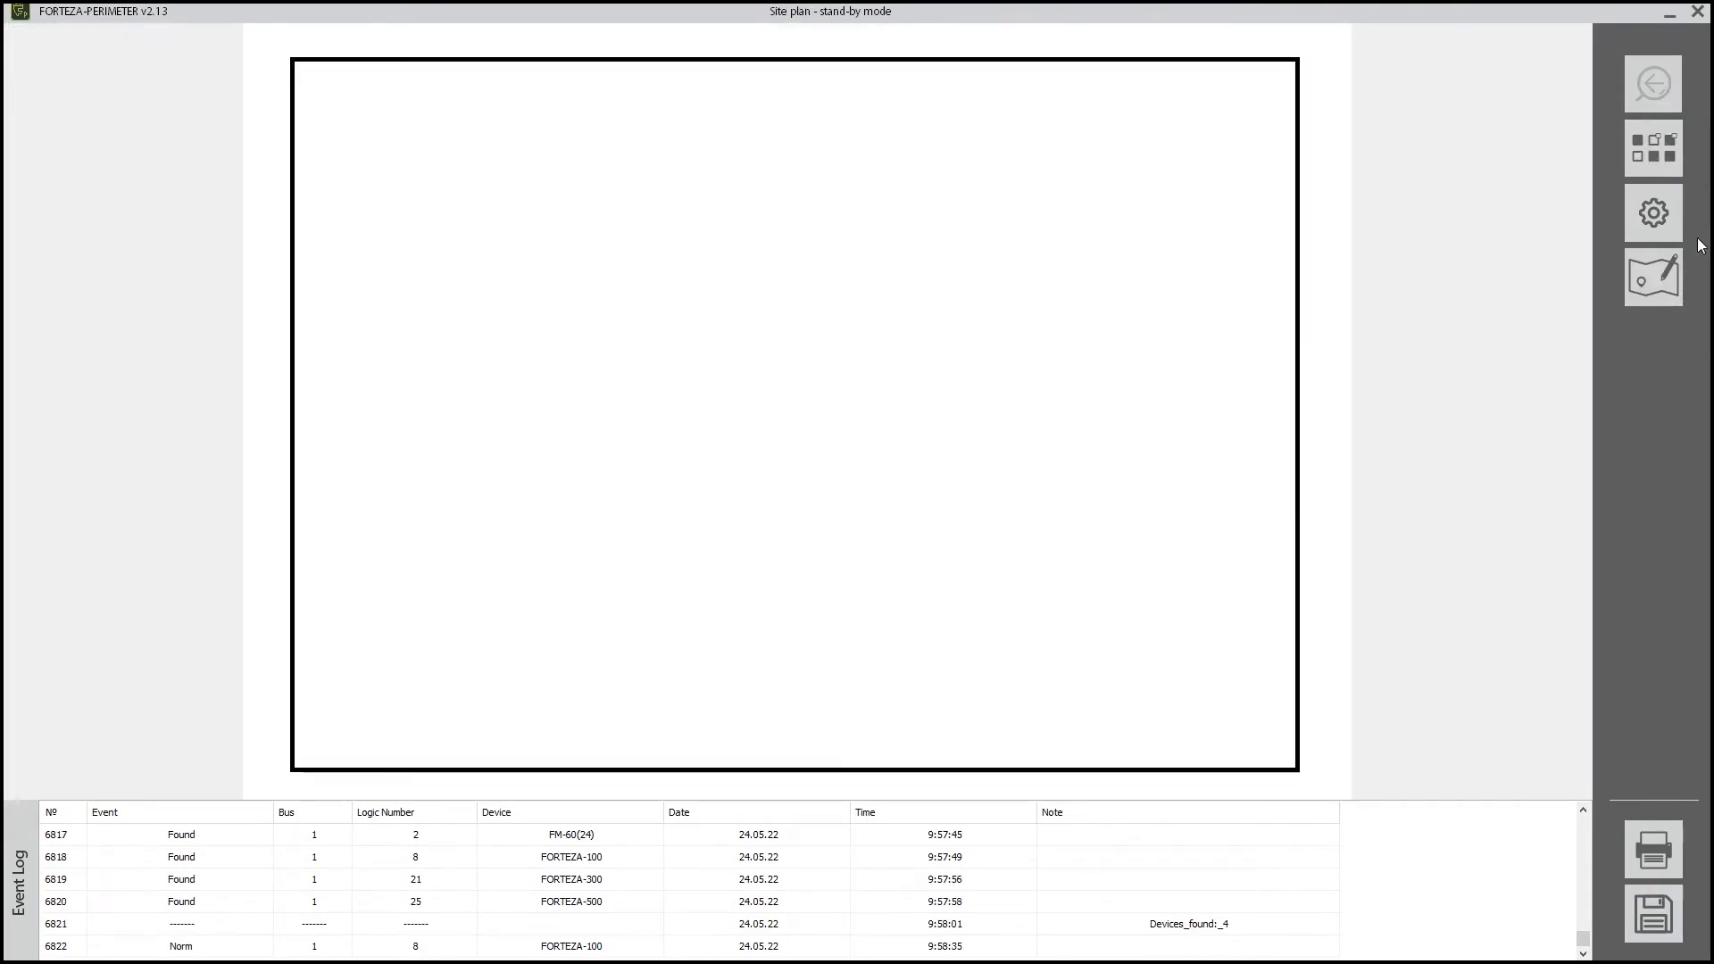
{"action": "left_click", "coordinate": [1652, 284]}
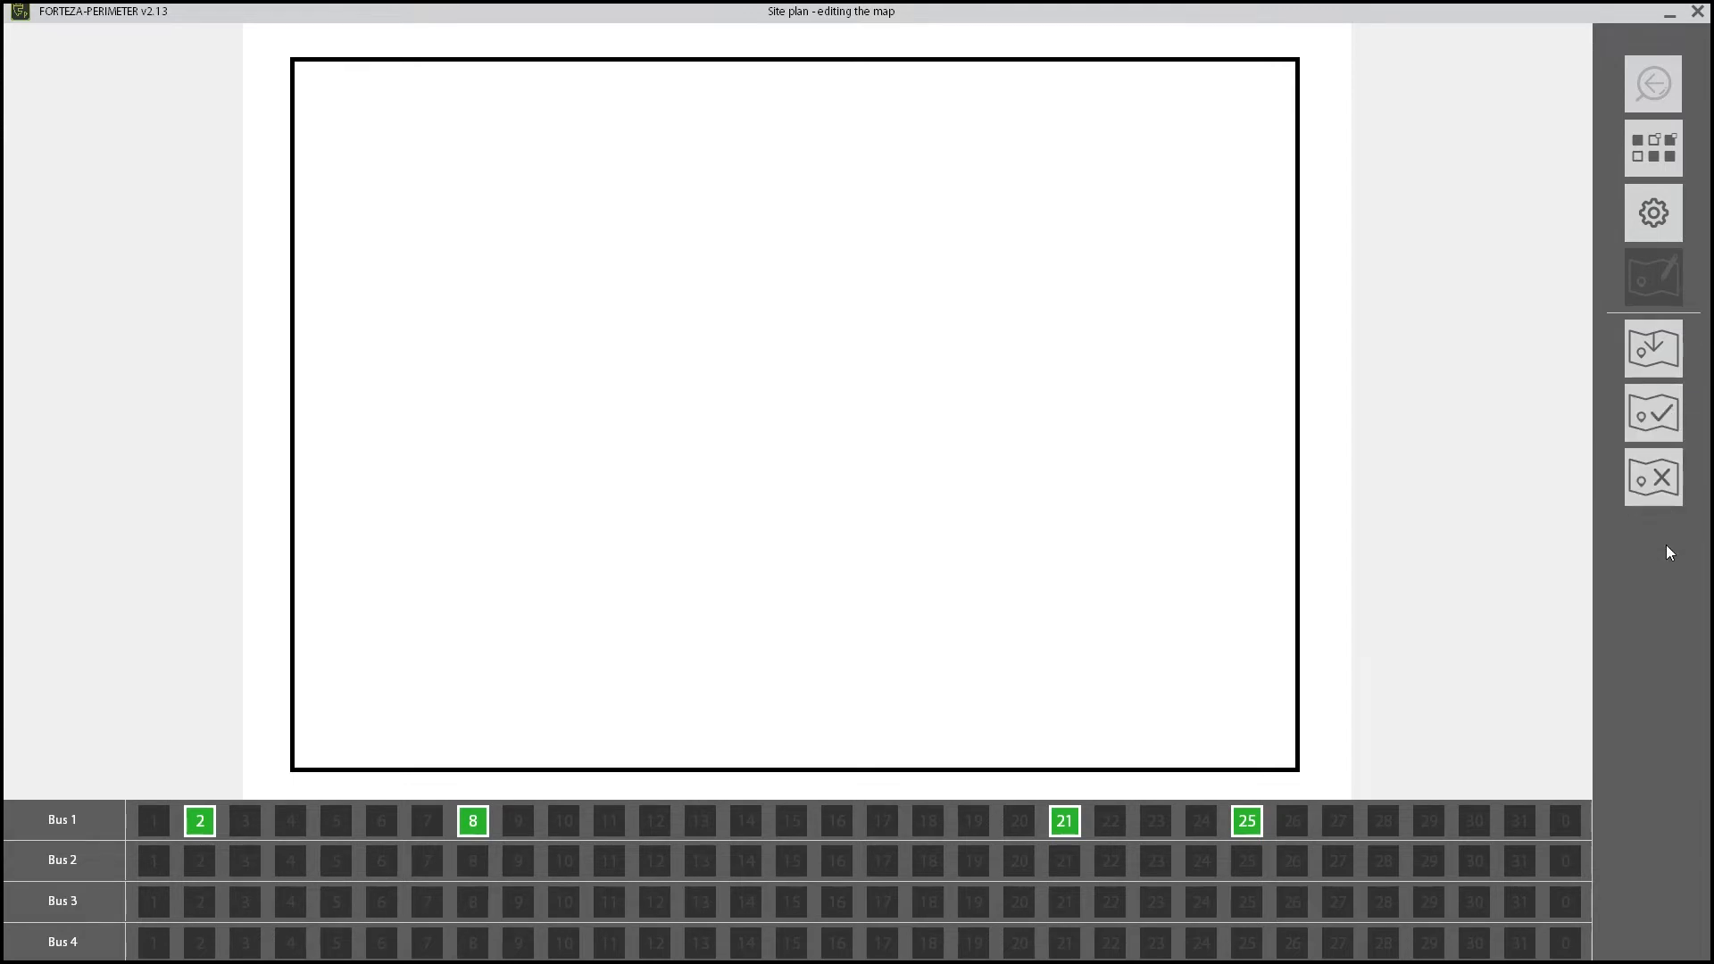
{"action": "left_click", "coordinate": [1662, 350]}
{"action": "left_click", "coordinate": [772, 279]}
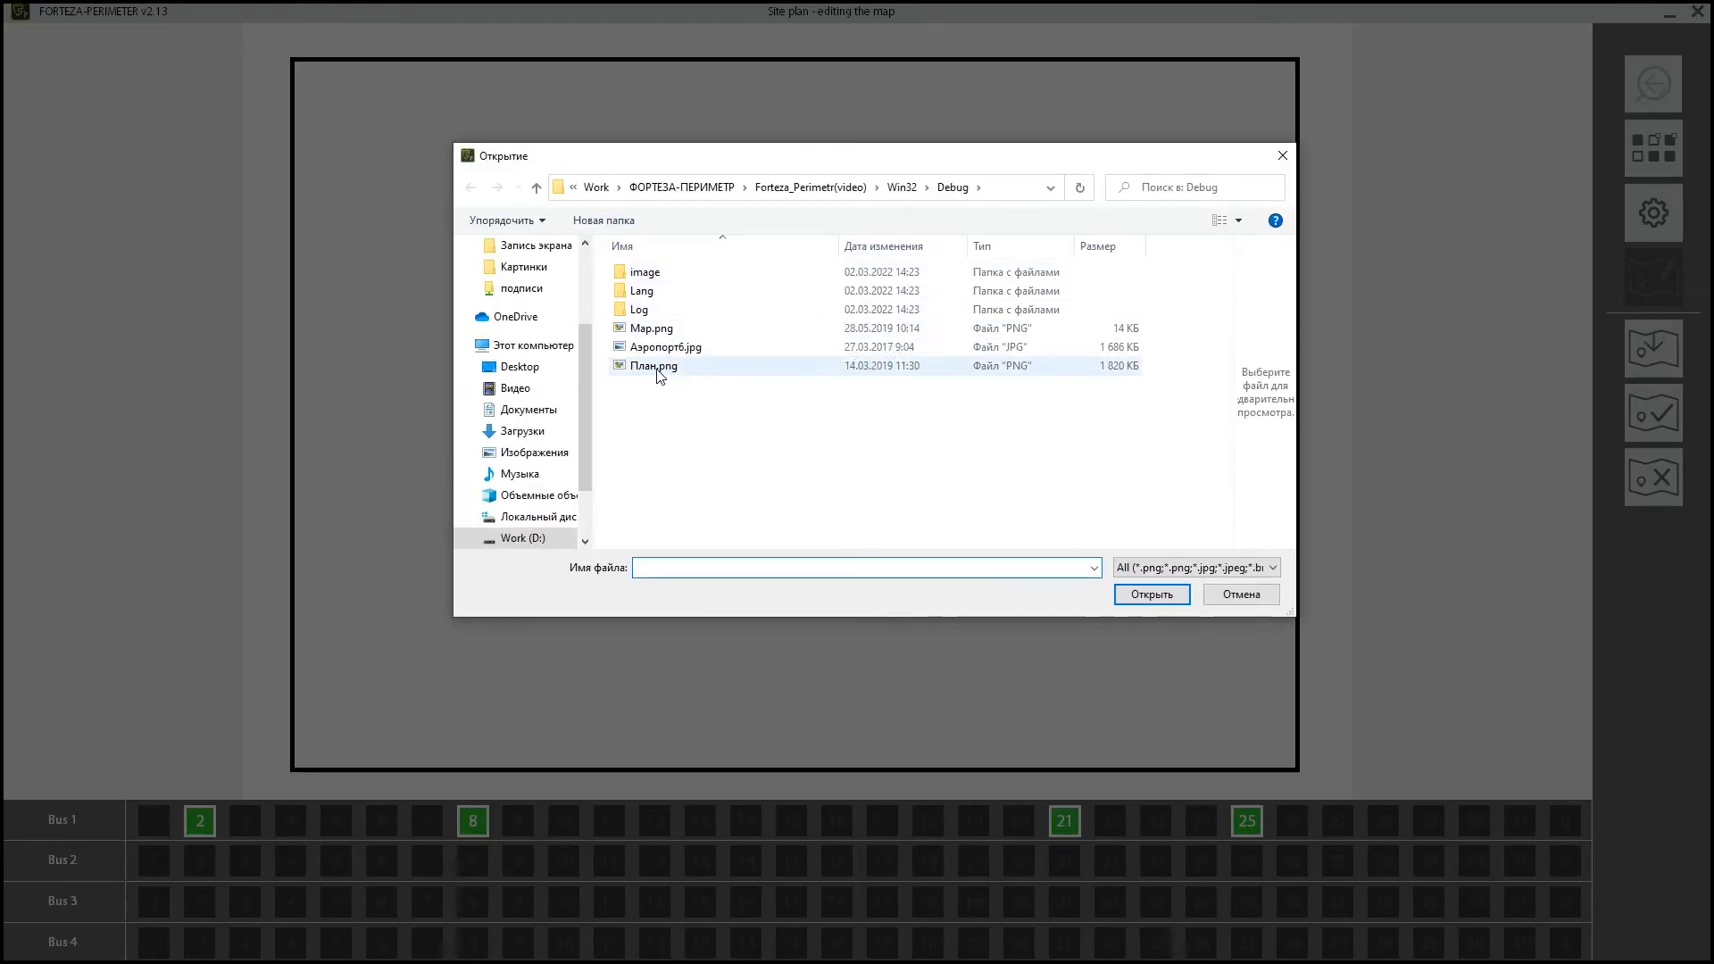
{"action": "left_click", "coordinate": [659, 372]}
{"action": "double_click", "coordinate": [657, 370]}
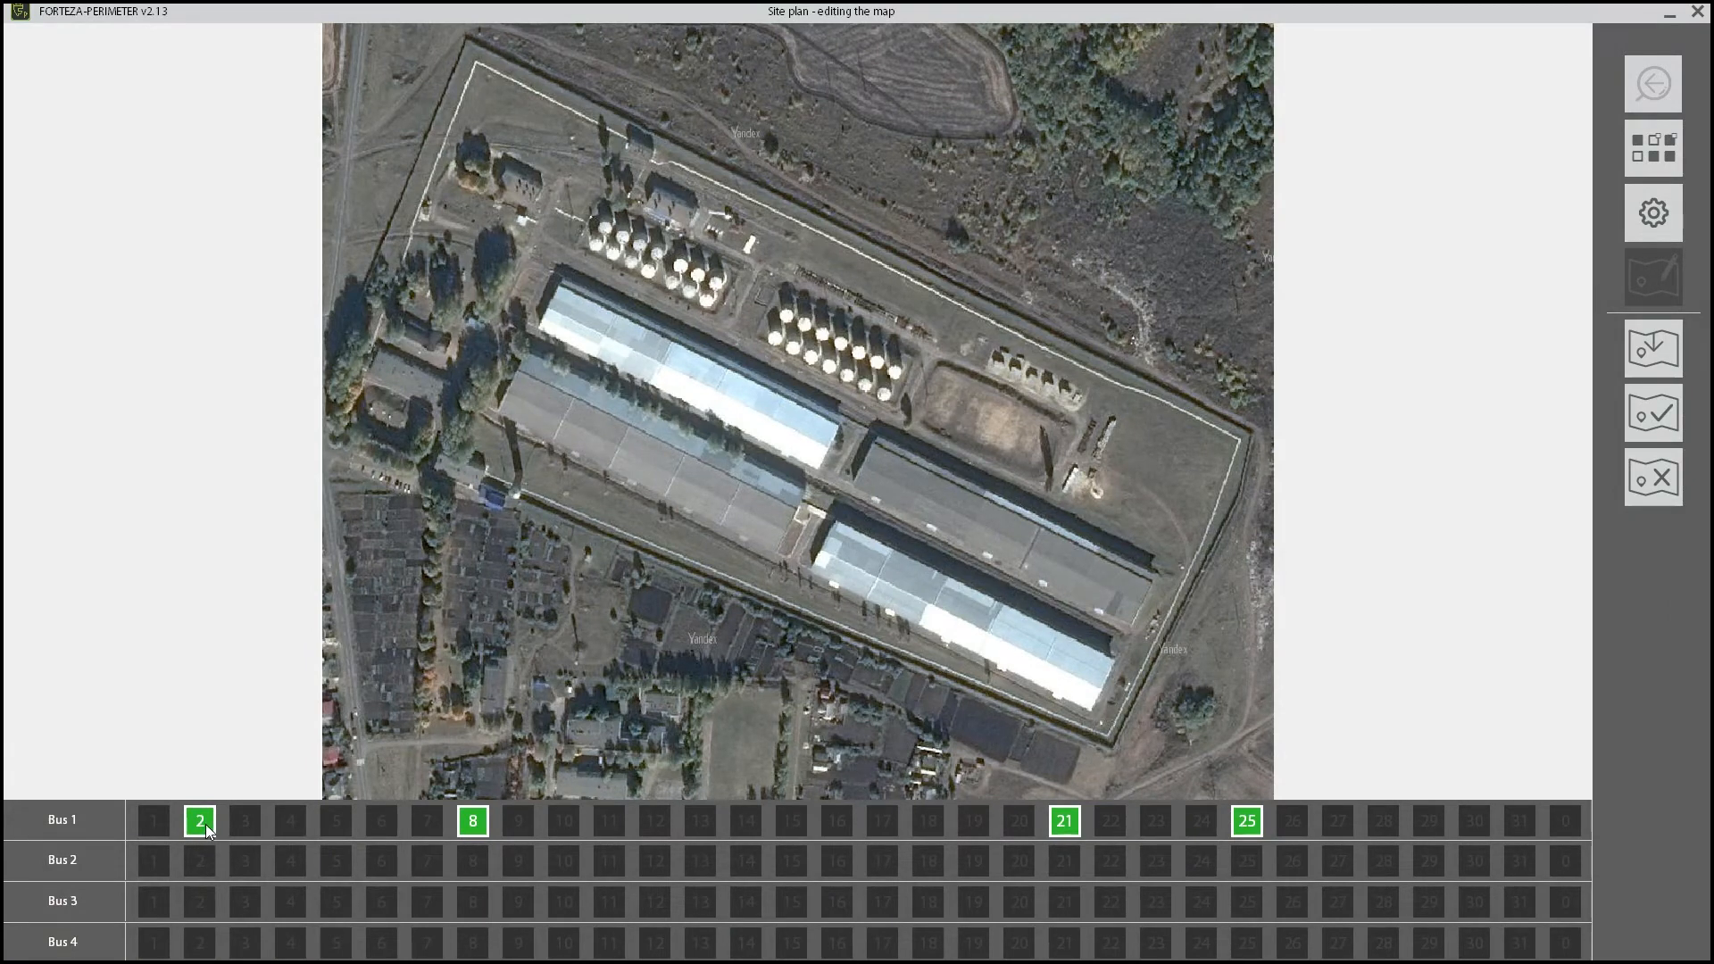
Step: Place device 2 at the northwest corner of the fenced perimeter and extend its line a short way along the northern fence
{"action": "left_click_drag", "start_coordinate": [205, 823], "coordinate": [319, 470]}
{"action": "left_click_drag", "start_coordinate": [478, 66], "coordinate": [479, 73]}
{"action": "left_click_drag", "start_coordinate": [492, 159], "coordinate": [566, 122]}
Step: Place device 8 at the perimeter's eastern corner with its line extended to the southern corner, and save the map edits
{"action": "left_click_drag", "start_coordinate": [468, 826], "coordinate": [1229, 451]}
{"action": "left_click_drag", "start_coordinate": [1239, 545], "coordinate": [1104, 732]}
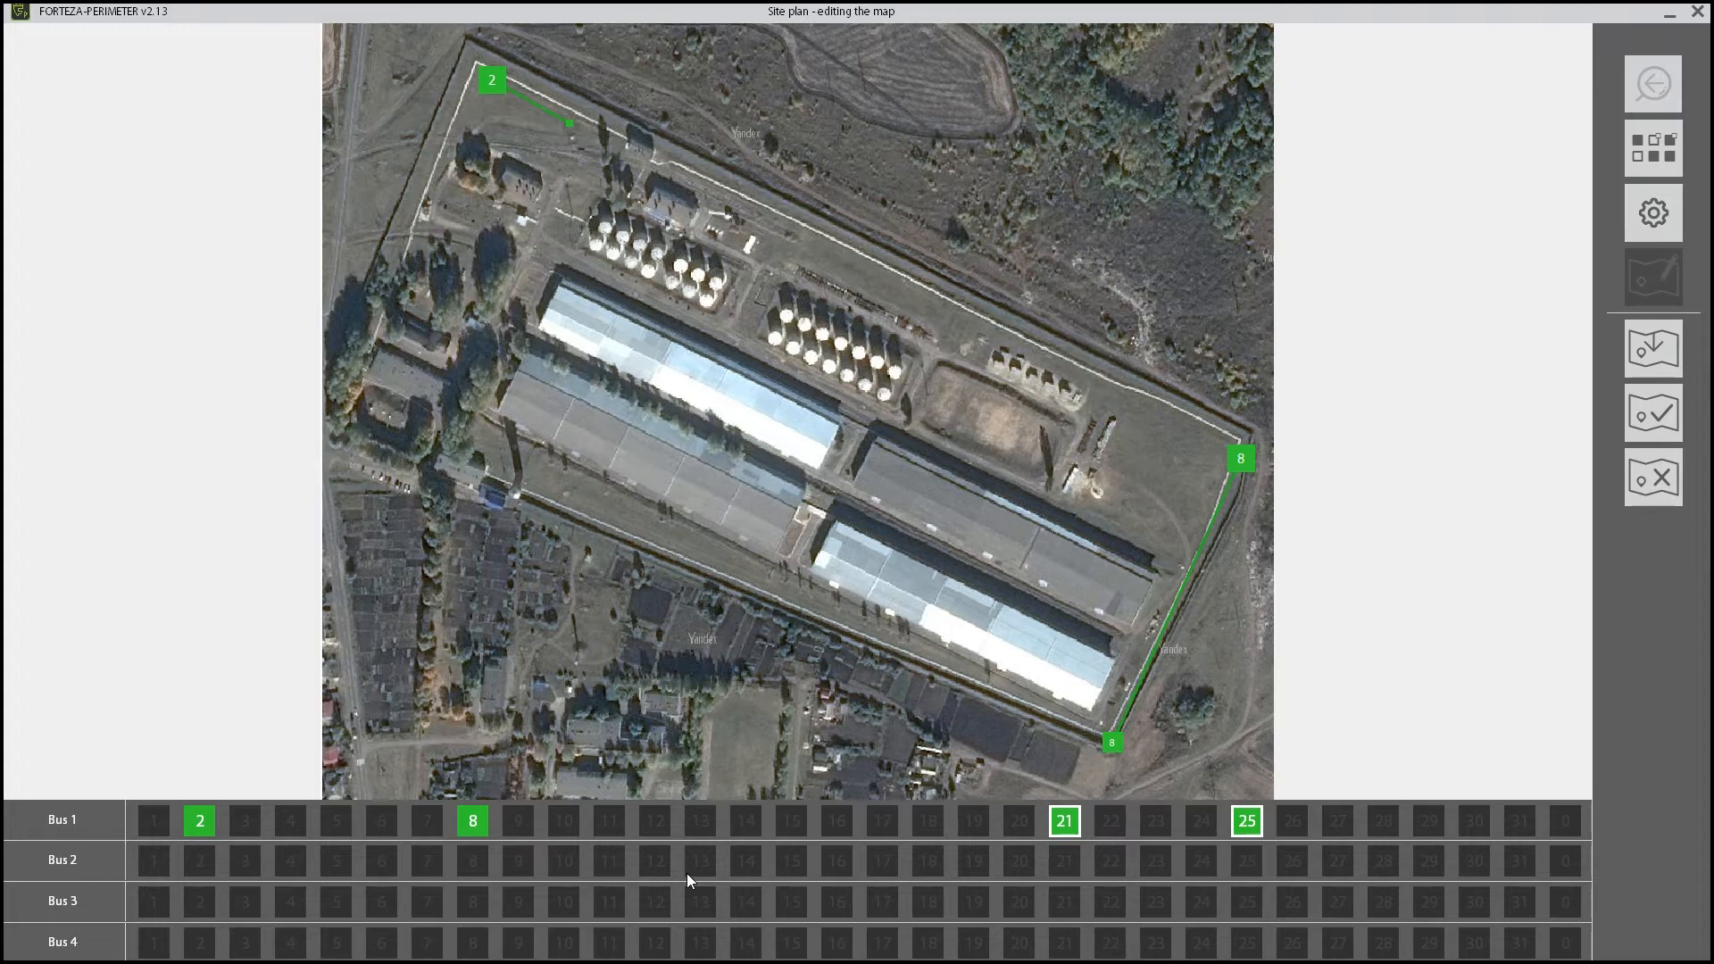
{"action": "left_click", "coordinate": [1666, 413]}
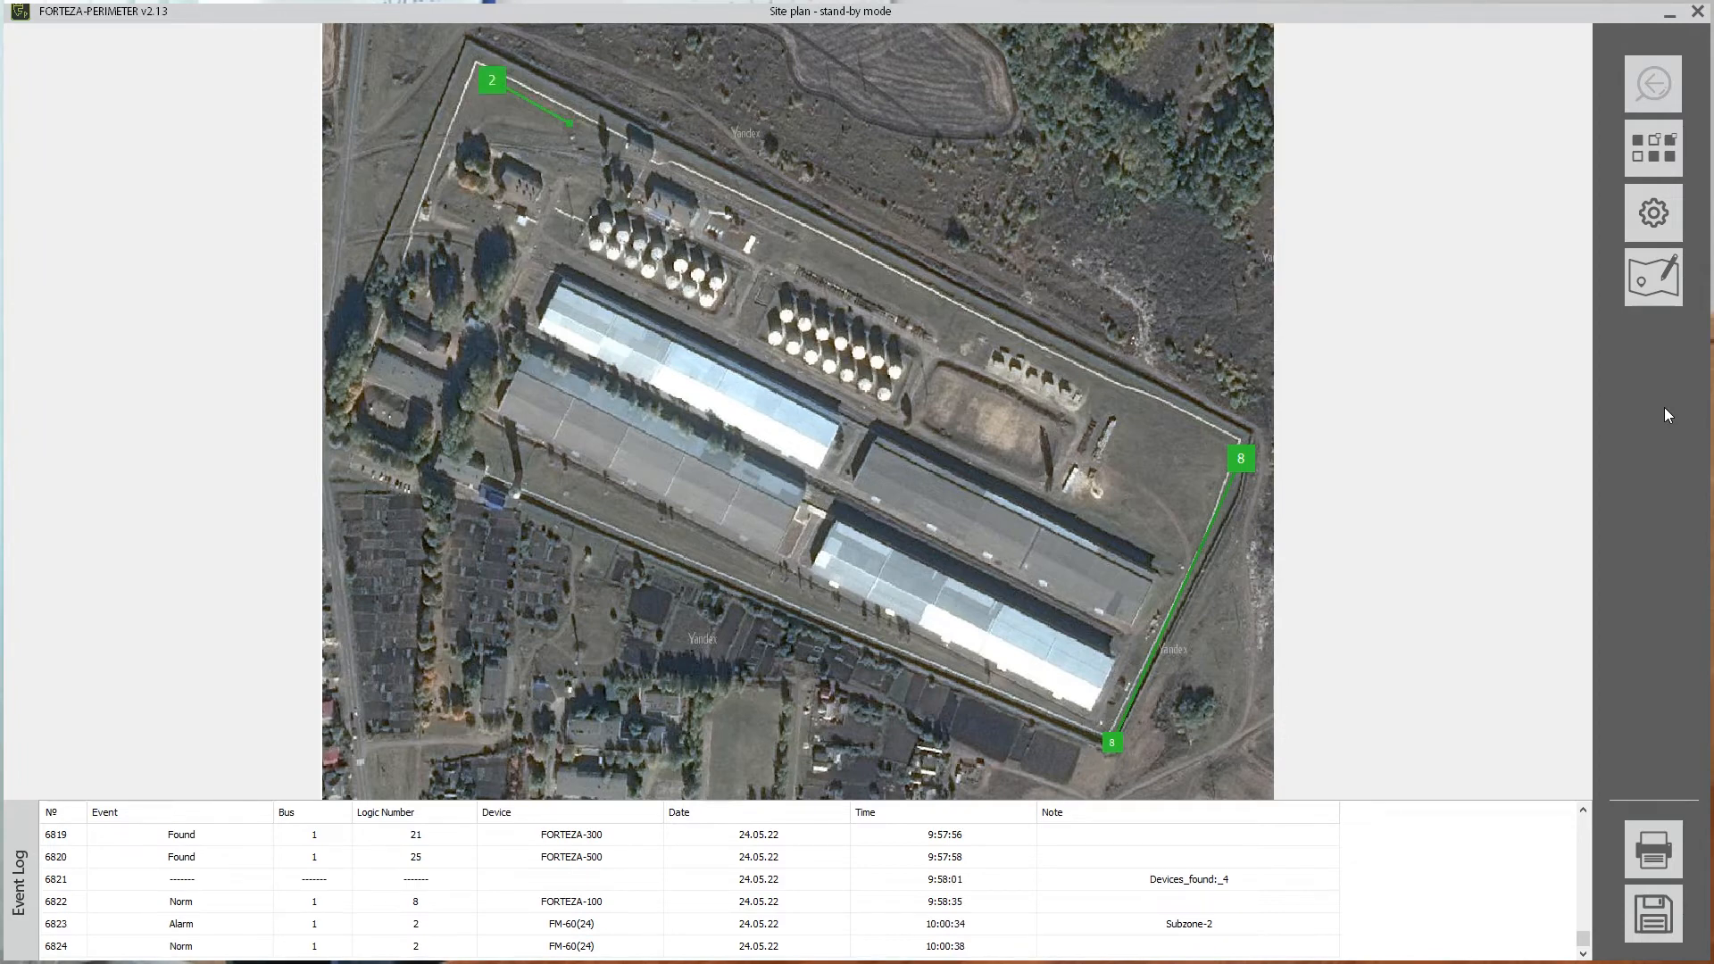
Step: Return to the control panel, and deactivate and reactivate the FORTEZA-100 device 8 on Bus 1
{"action": "left_click", "coordinate": [1662, 157]}
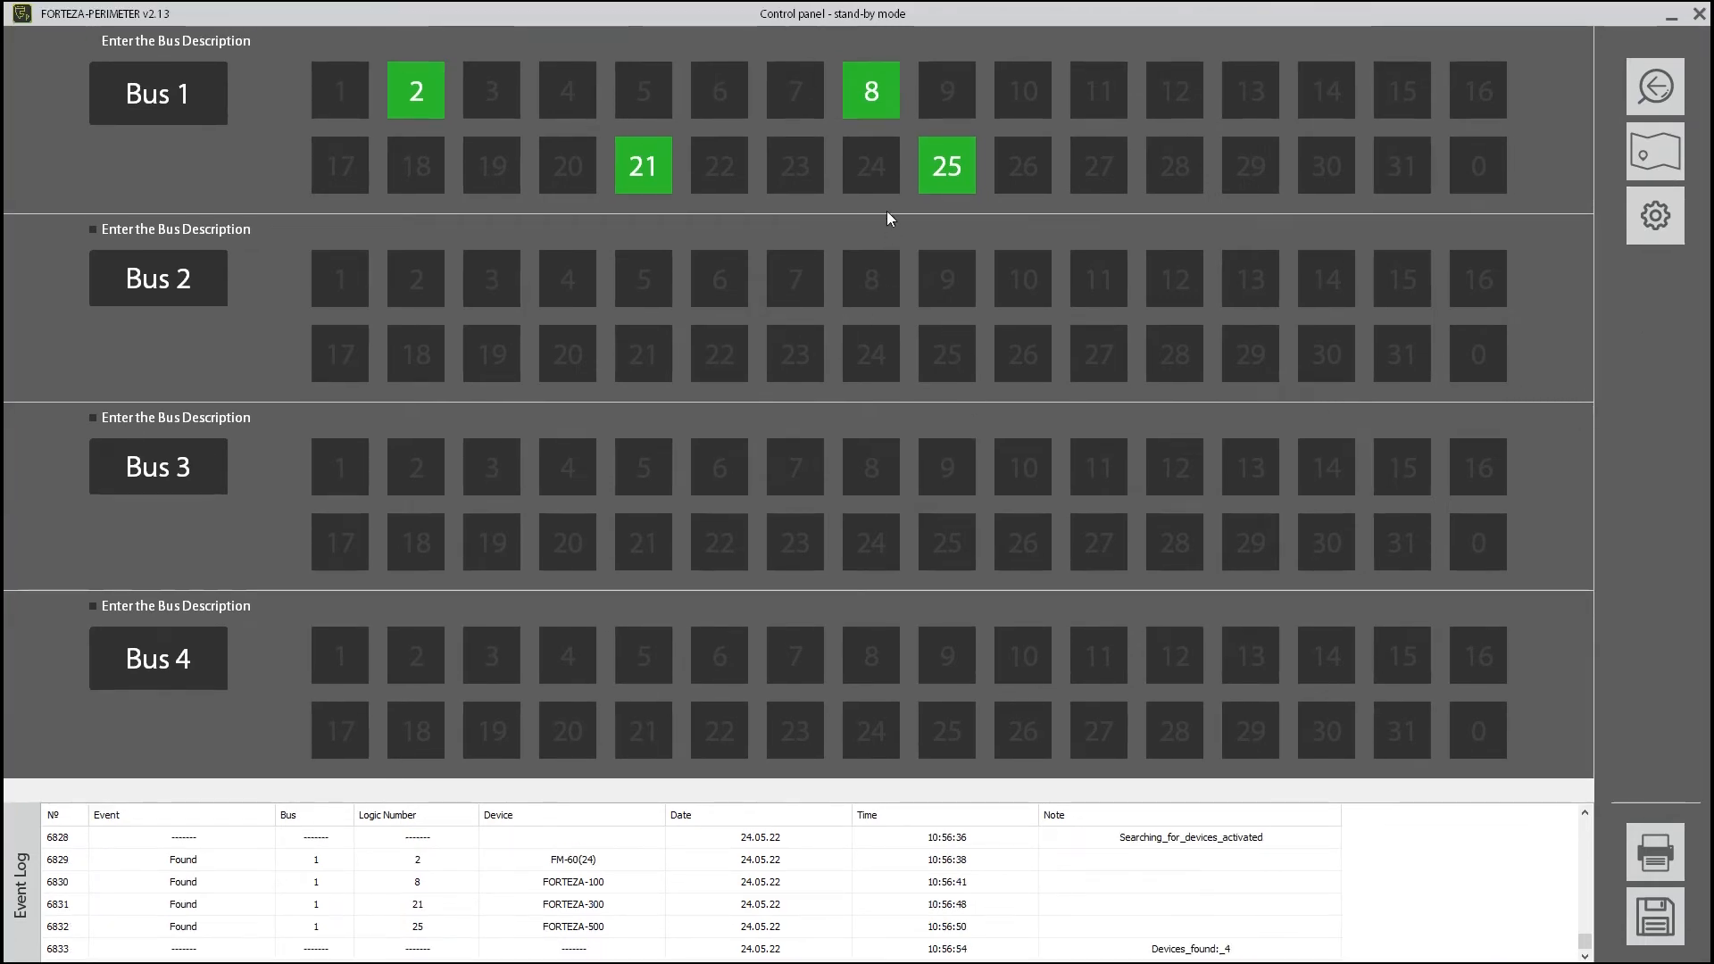
{"action": "right_click", "coordinate": [882, 100]}
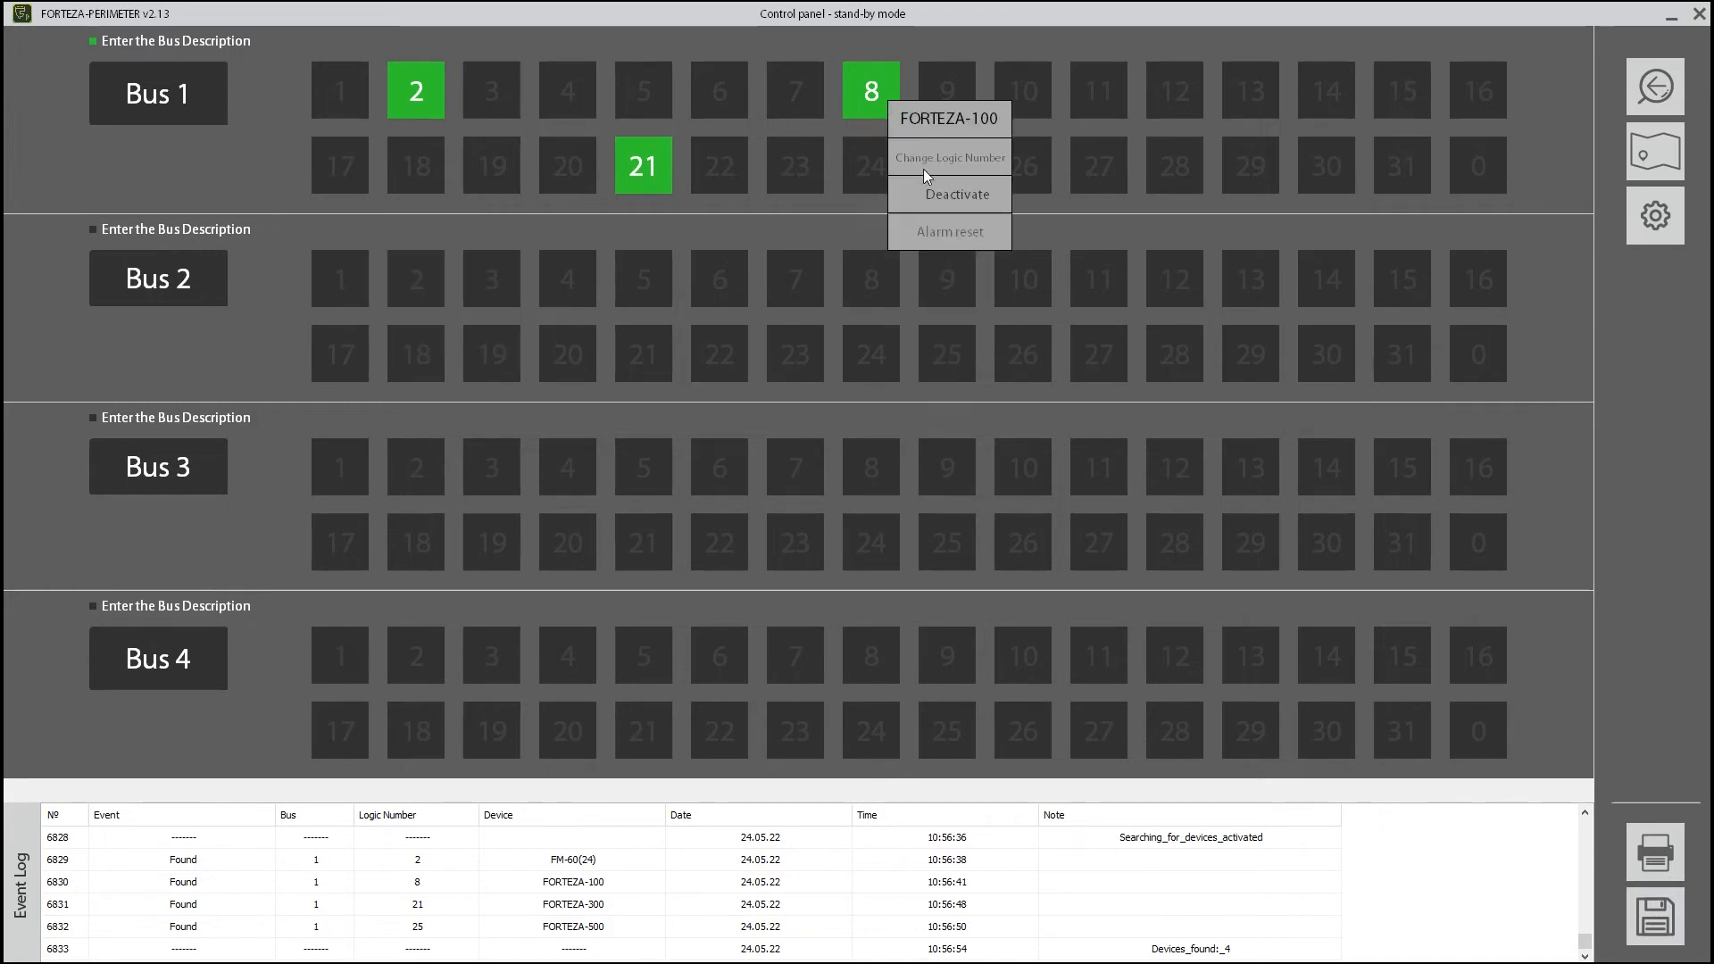
{"action": "left_click", "coordinate": [996, 198]}
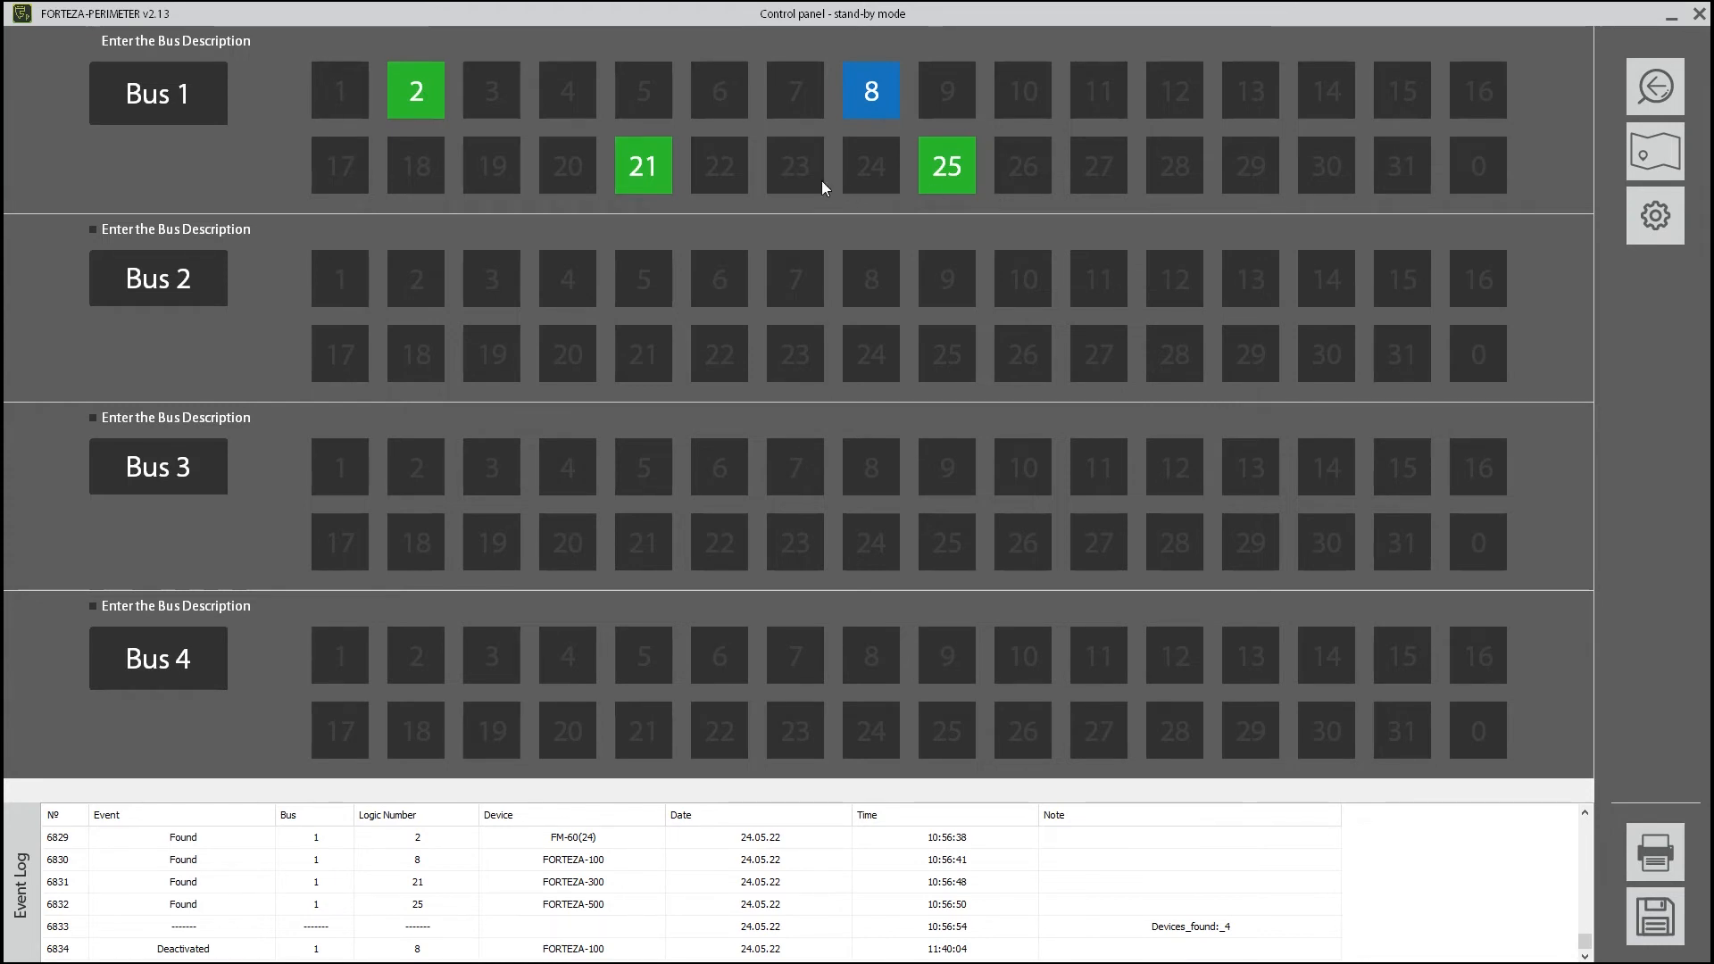
{"action": "right_click", "coordinate": [882, 100]}
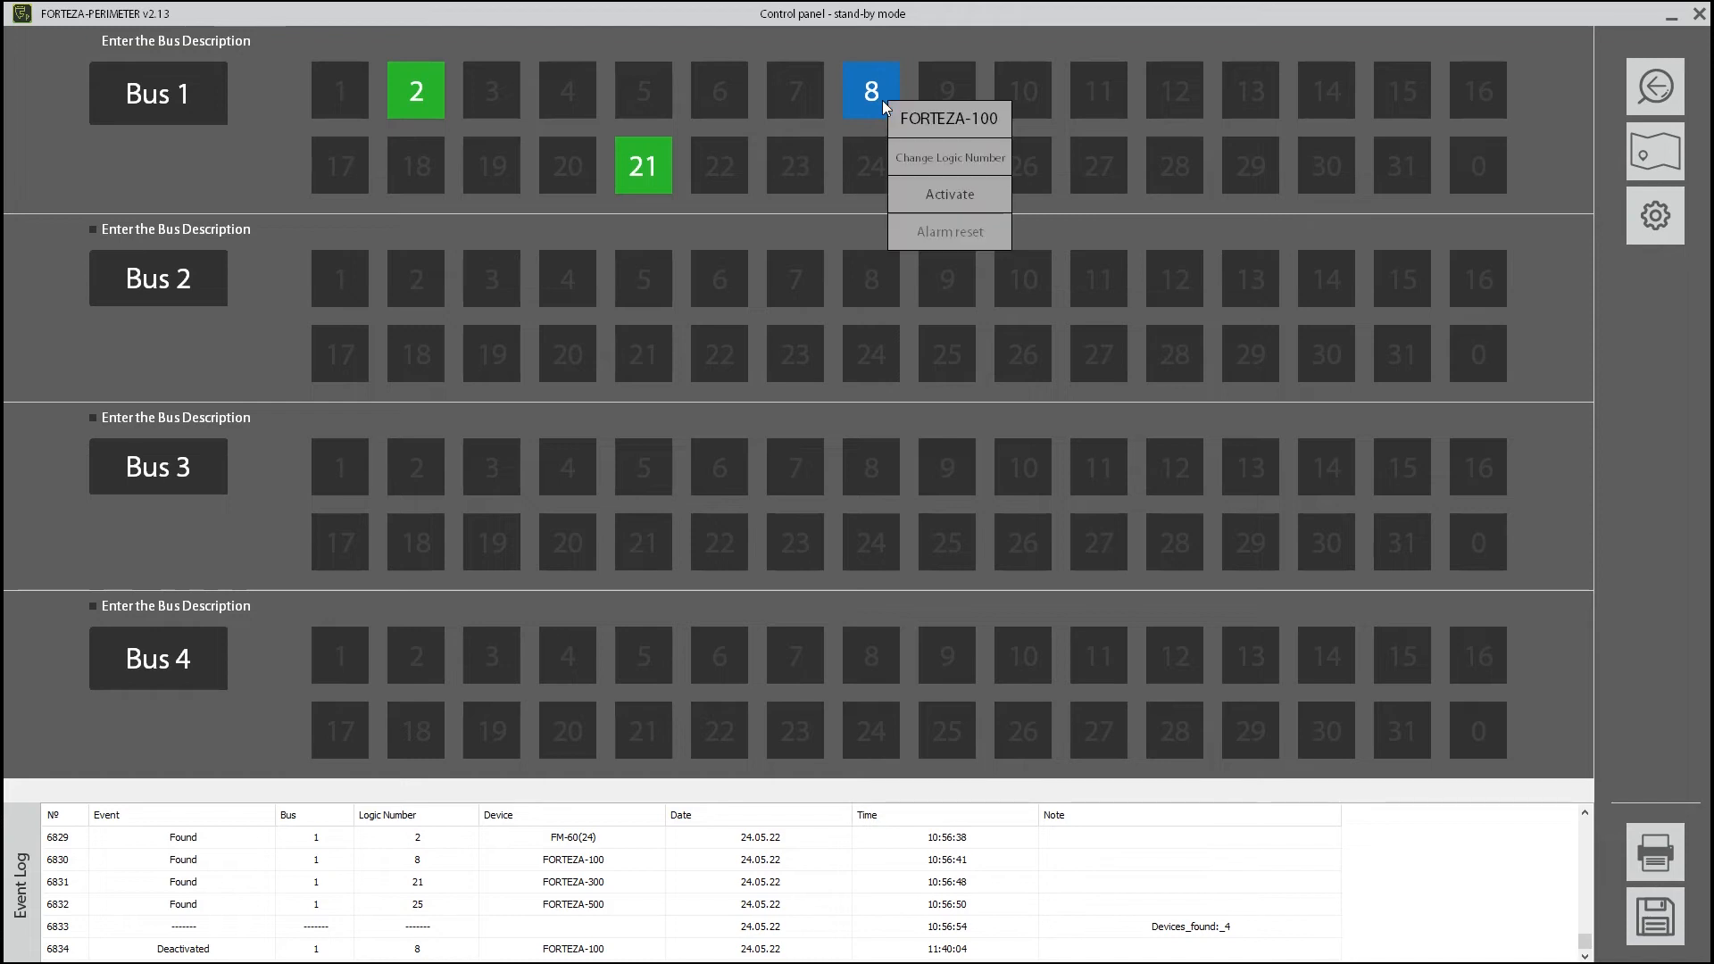
{"action": "left_click", "coordinate": [985, 193]}
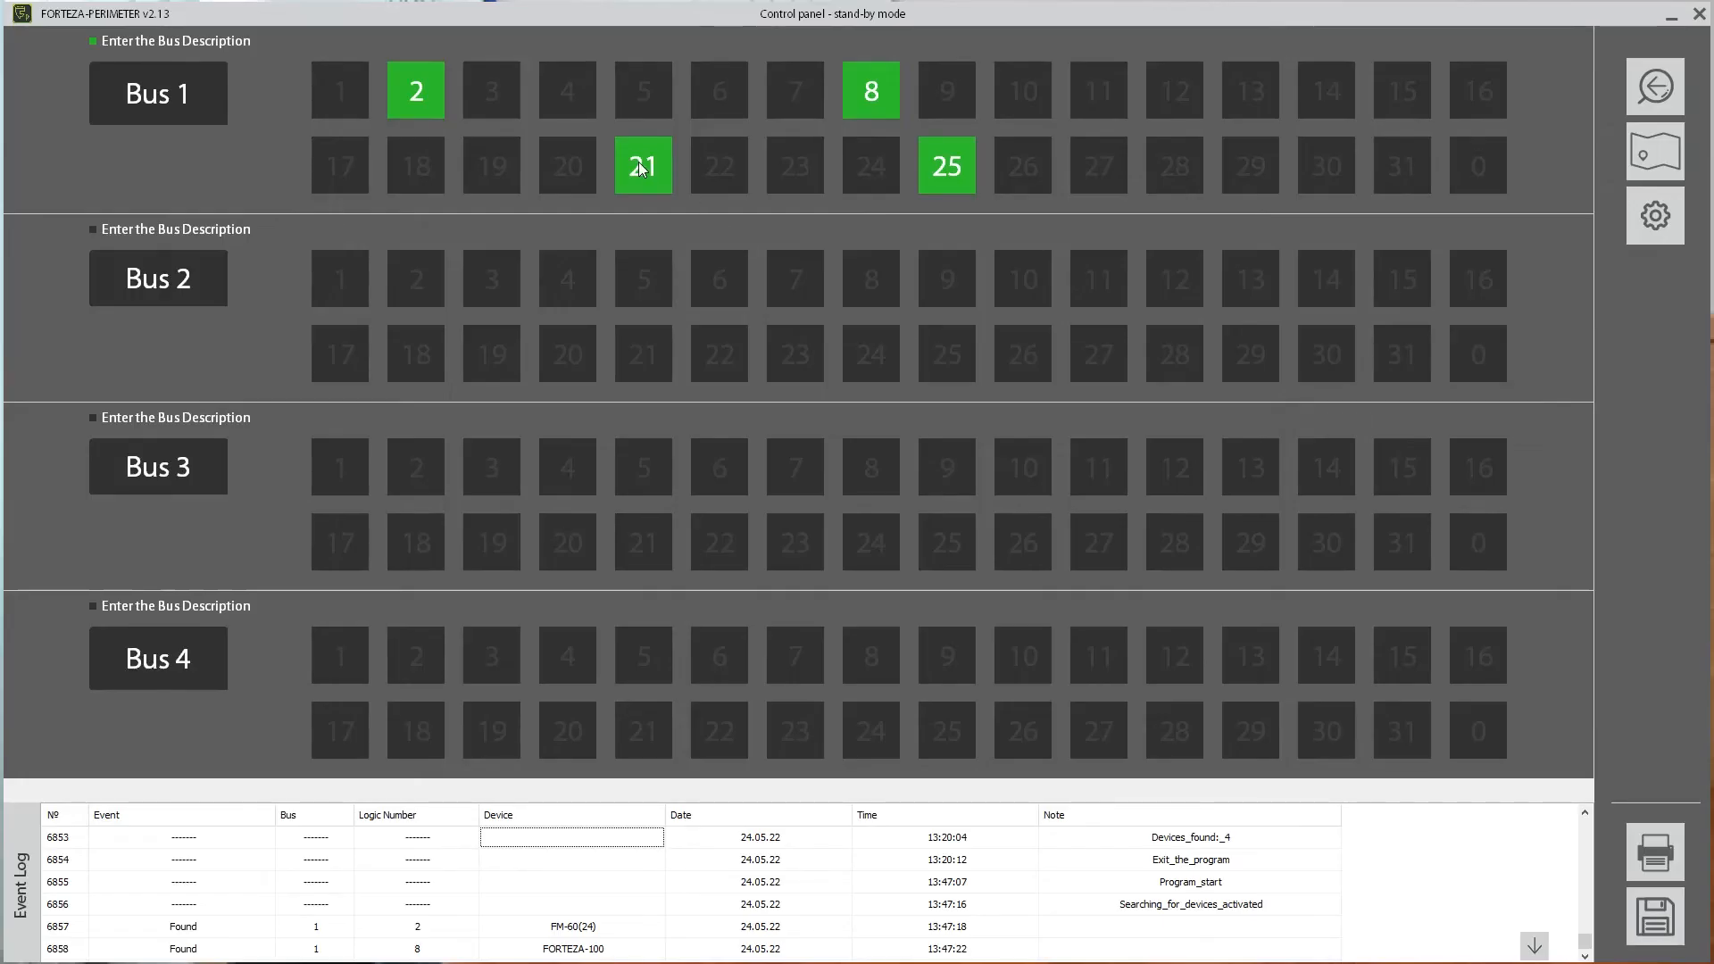
Step: Examine the brightness levels offered for LED device 21 on Bus 1
{"action": "right_click", "coordinate": [640, 168]}
{"action": "mouse_move", "coordinate": [713, 273]}
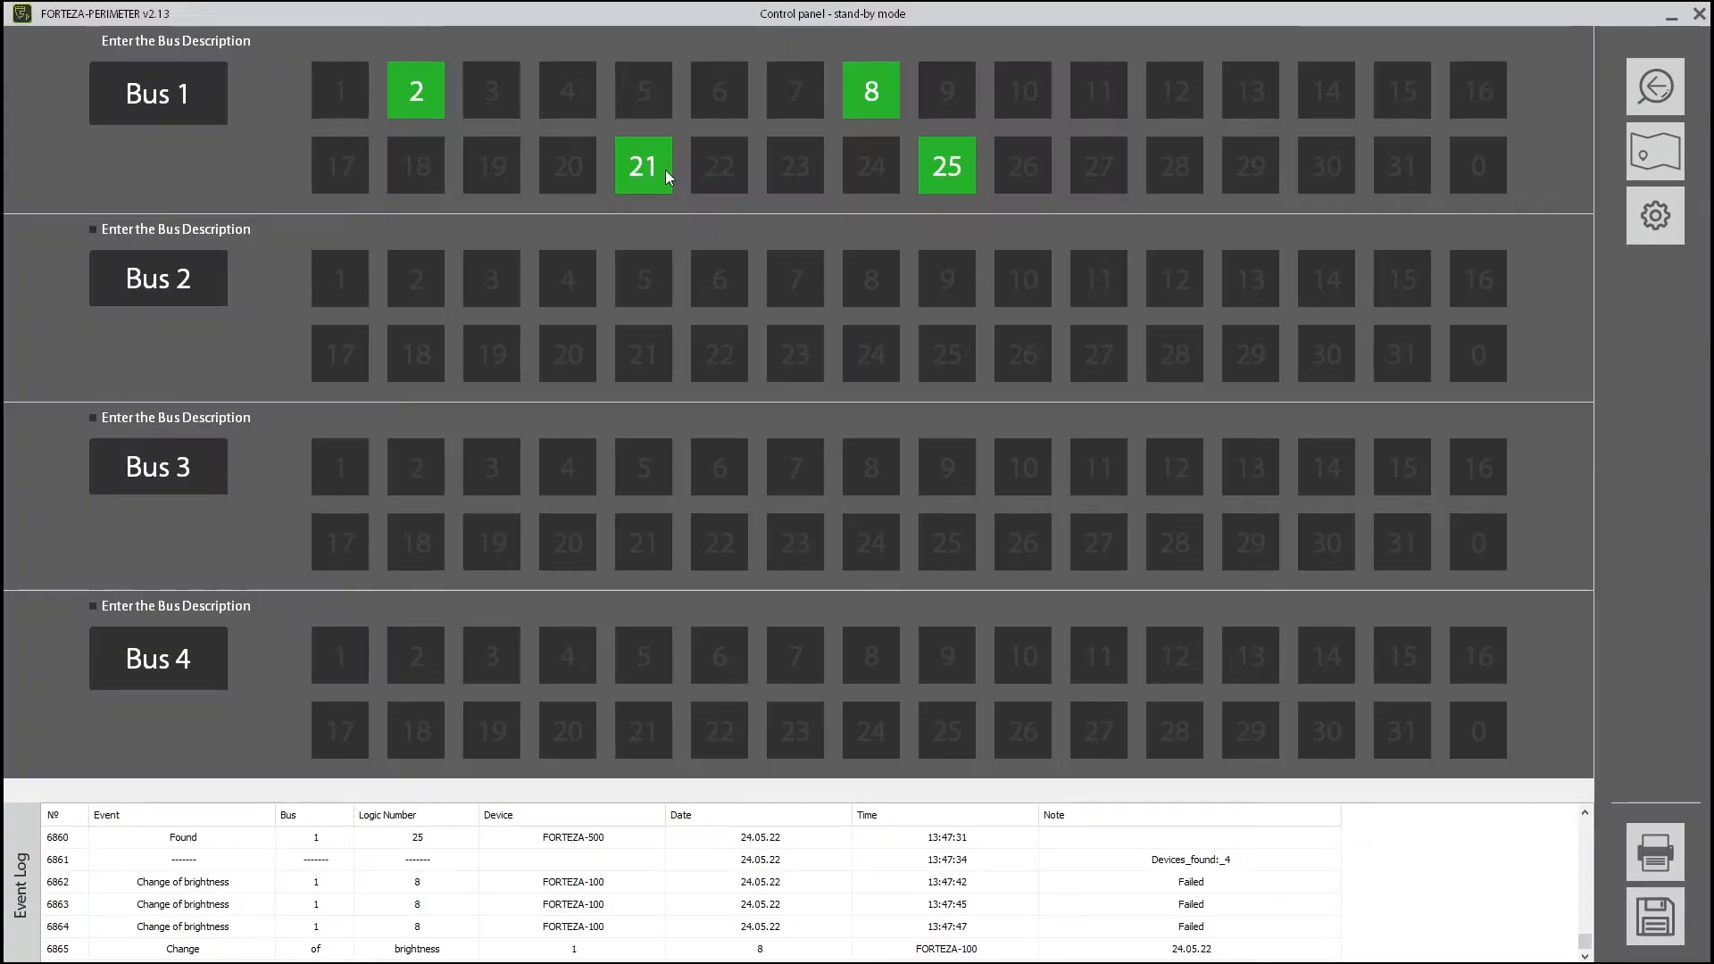
{"action": "right_click", "coordinate": [659, 165]}
{"action": "mouse_move", "coordinate": [700, 264]}
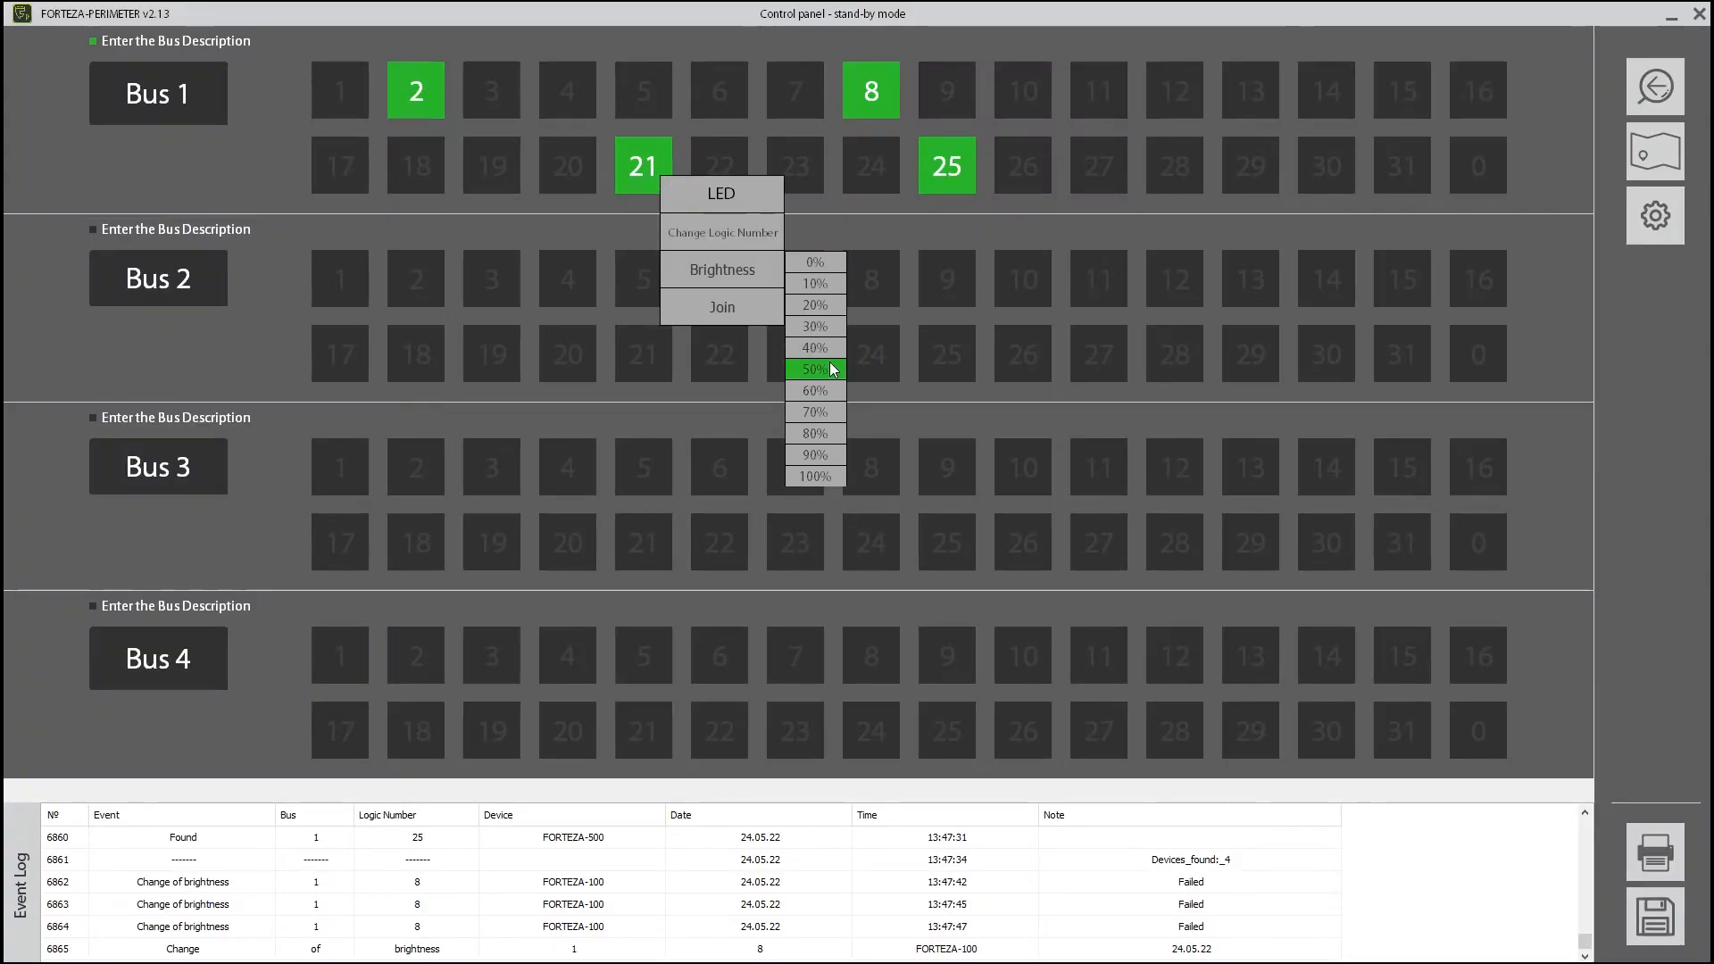
{"action": "left_click", "coordinate": [853, 220]}
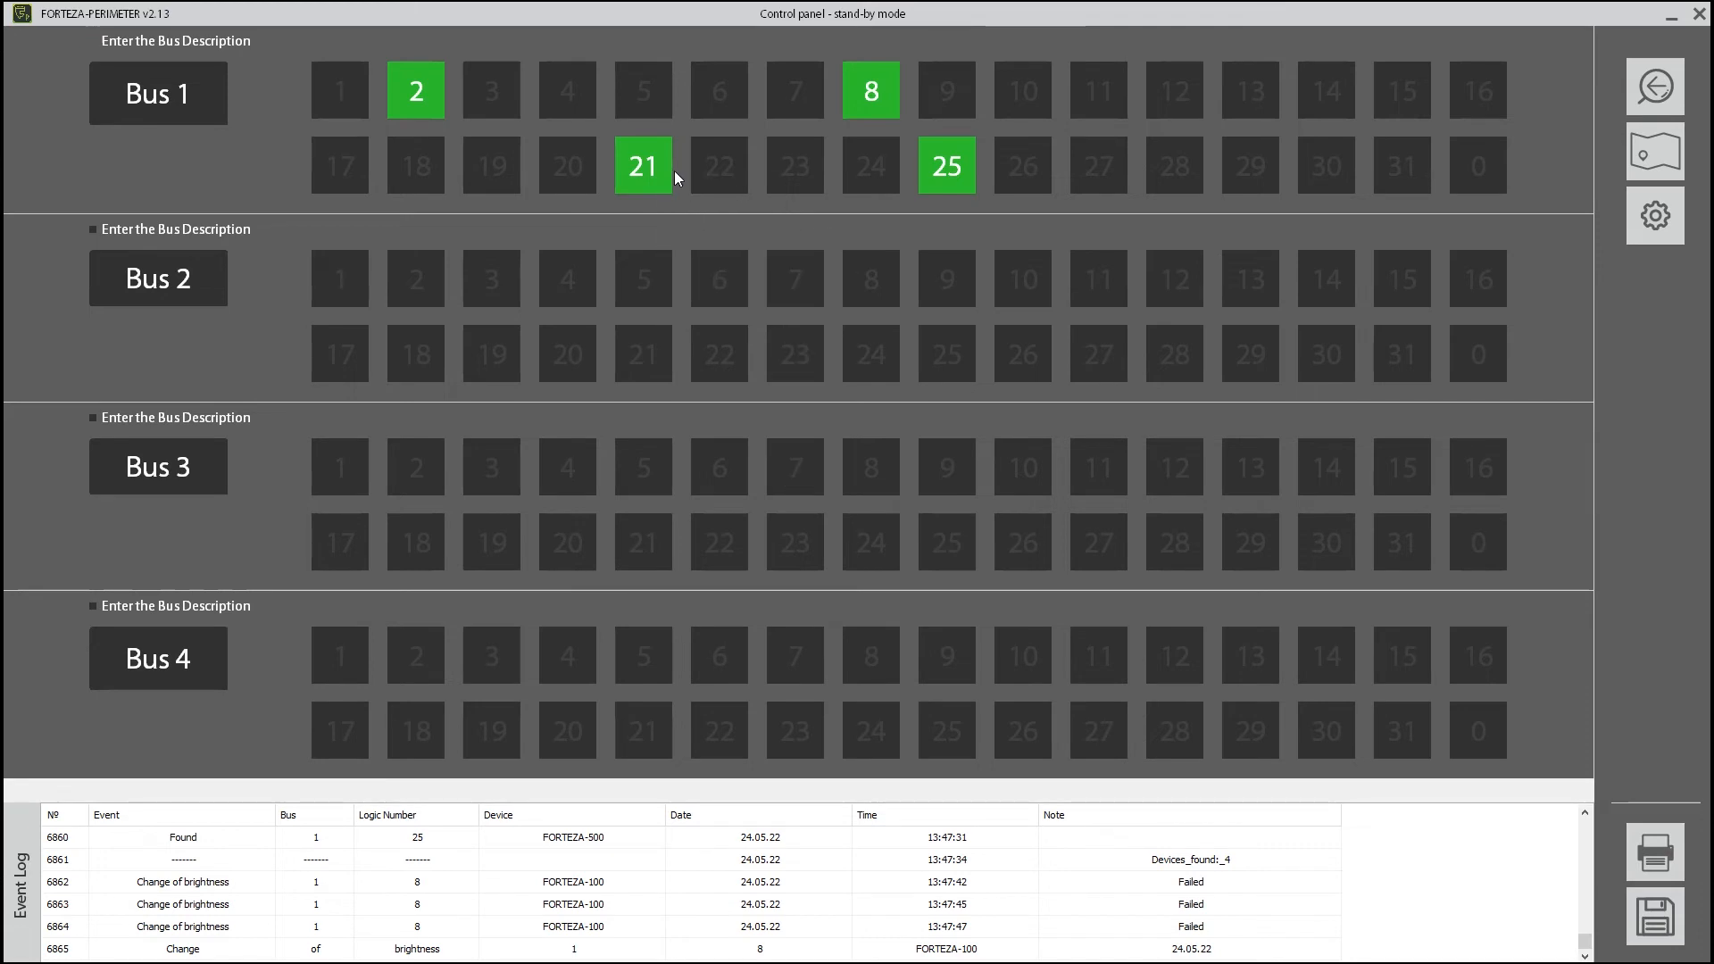
Step: Join sensor 2 to LED device 21 on Bus 1 and close the joining window
{"action": "right_click", "coordinate": [659, 182]}
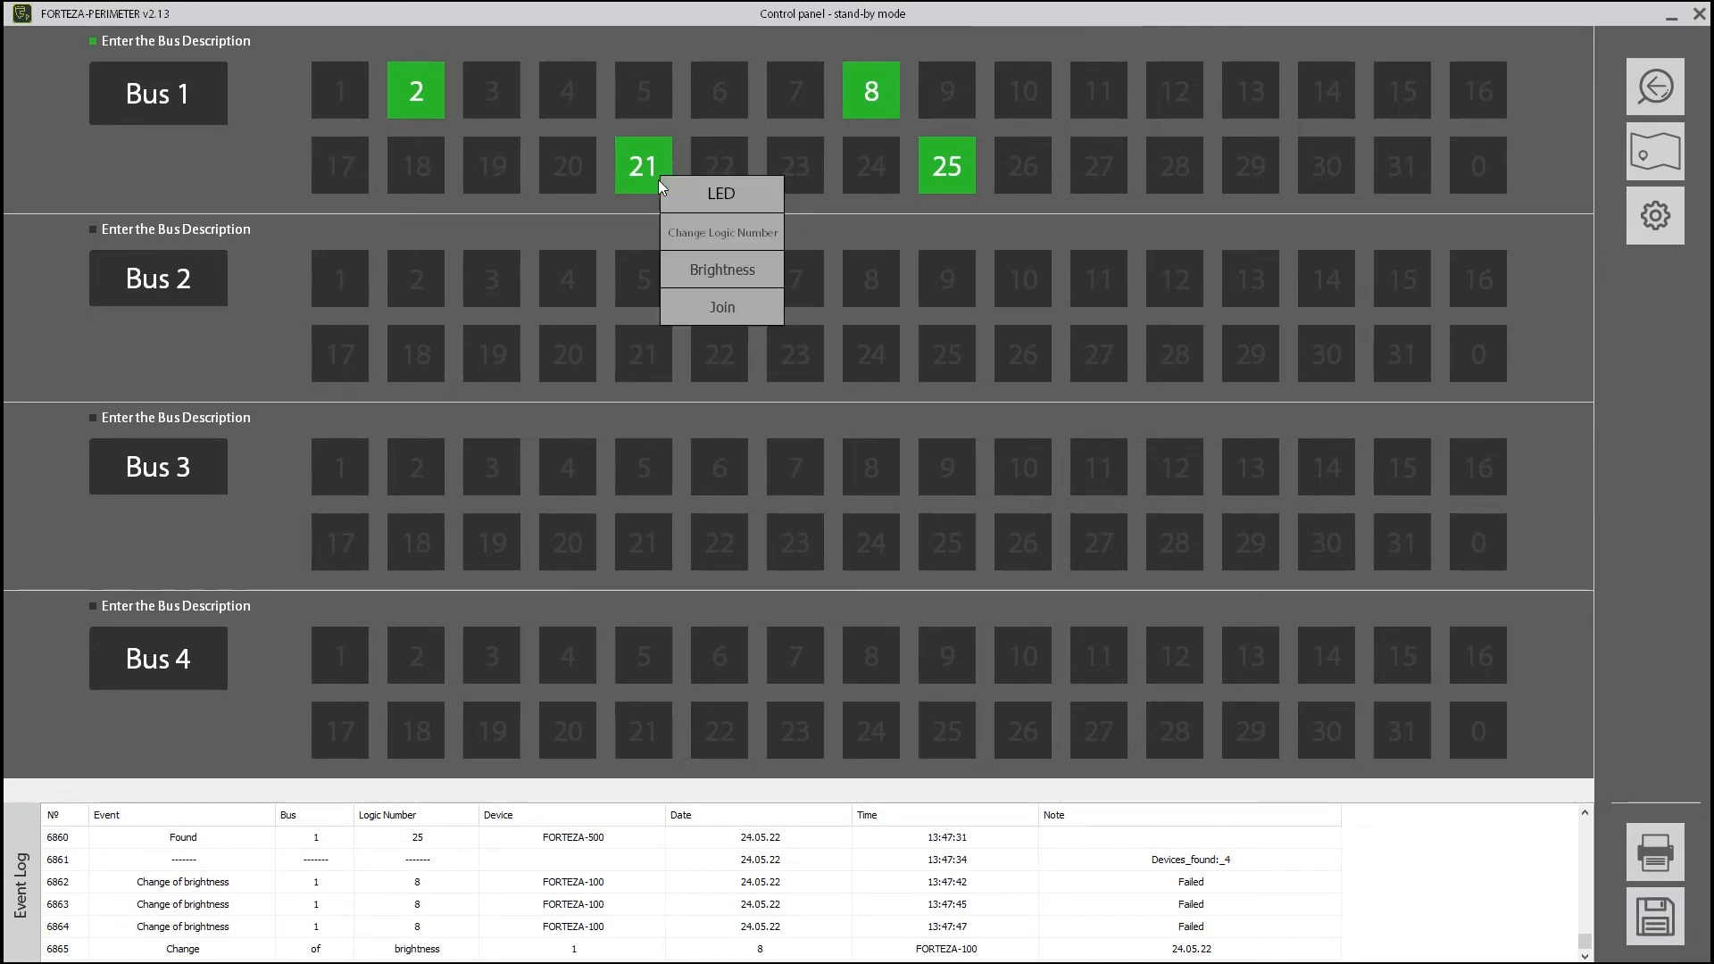
{"action": "left_click", "coordinate": [707, 309]}
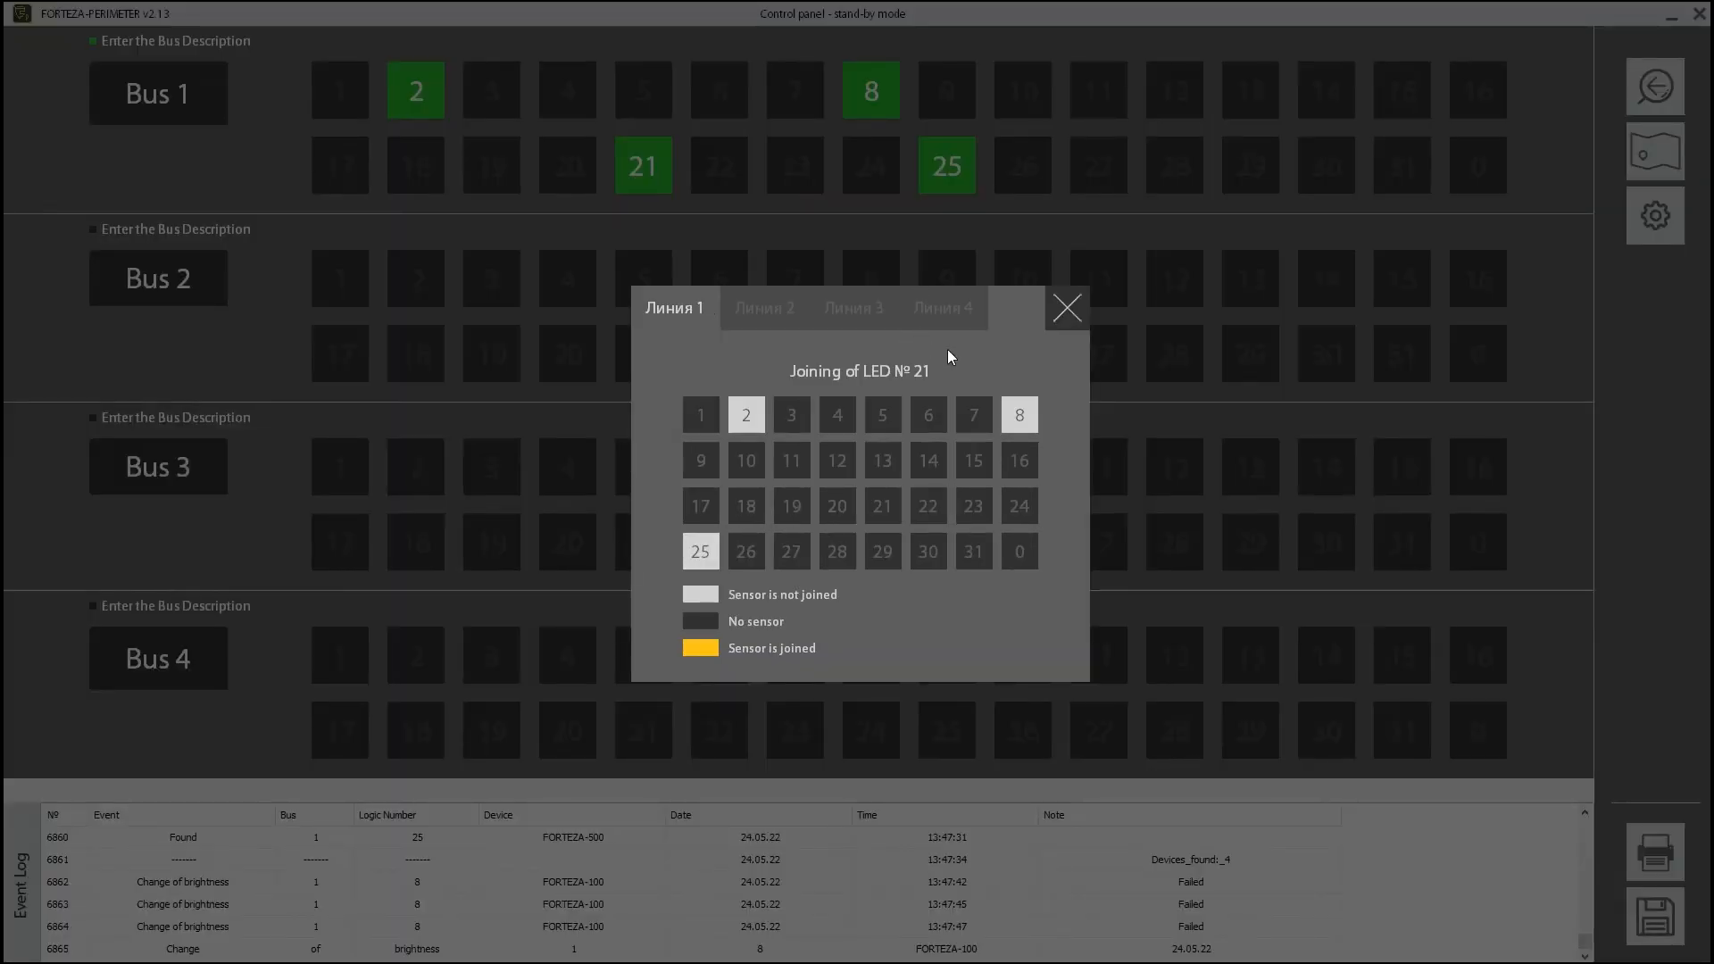
{"action": "left_click", "coordinate": [743, 426]}
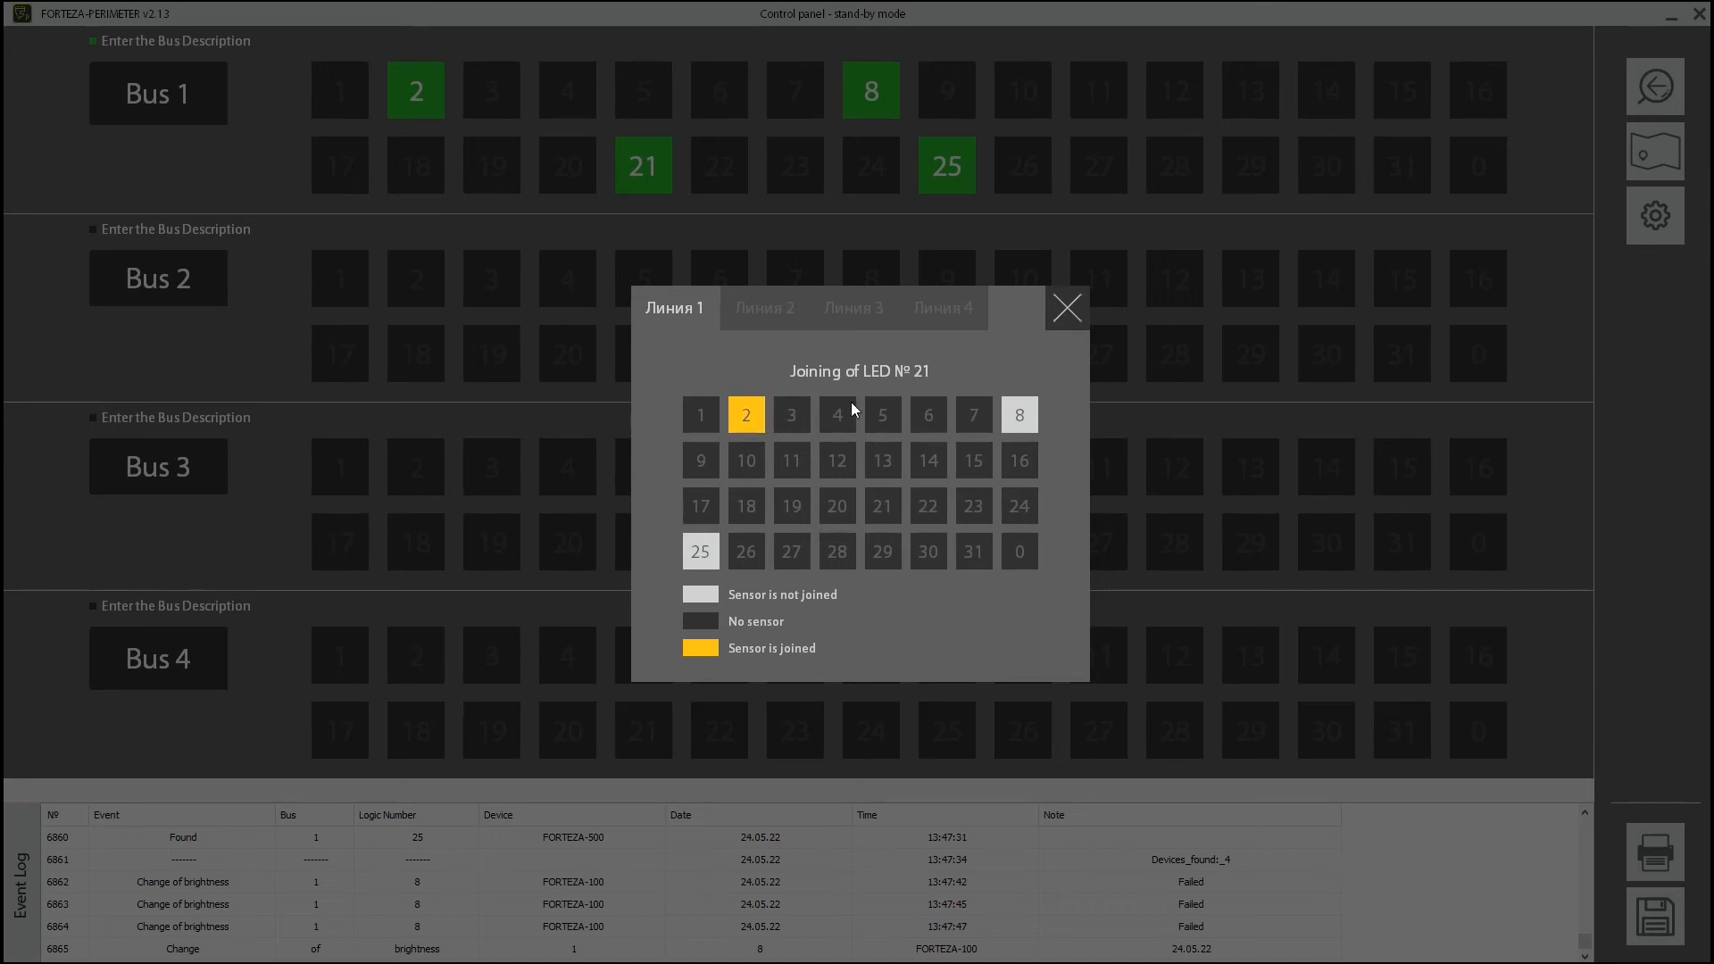
{"action": "left_click", "coordinate": [1066, 309]}
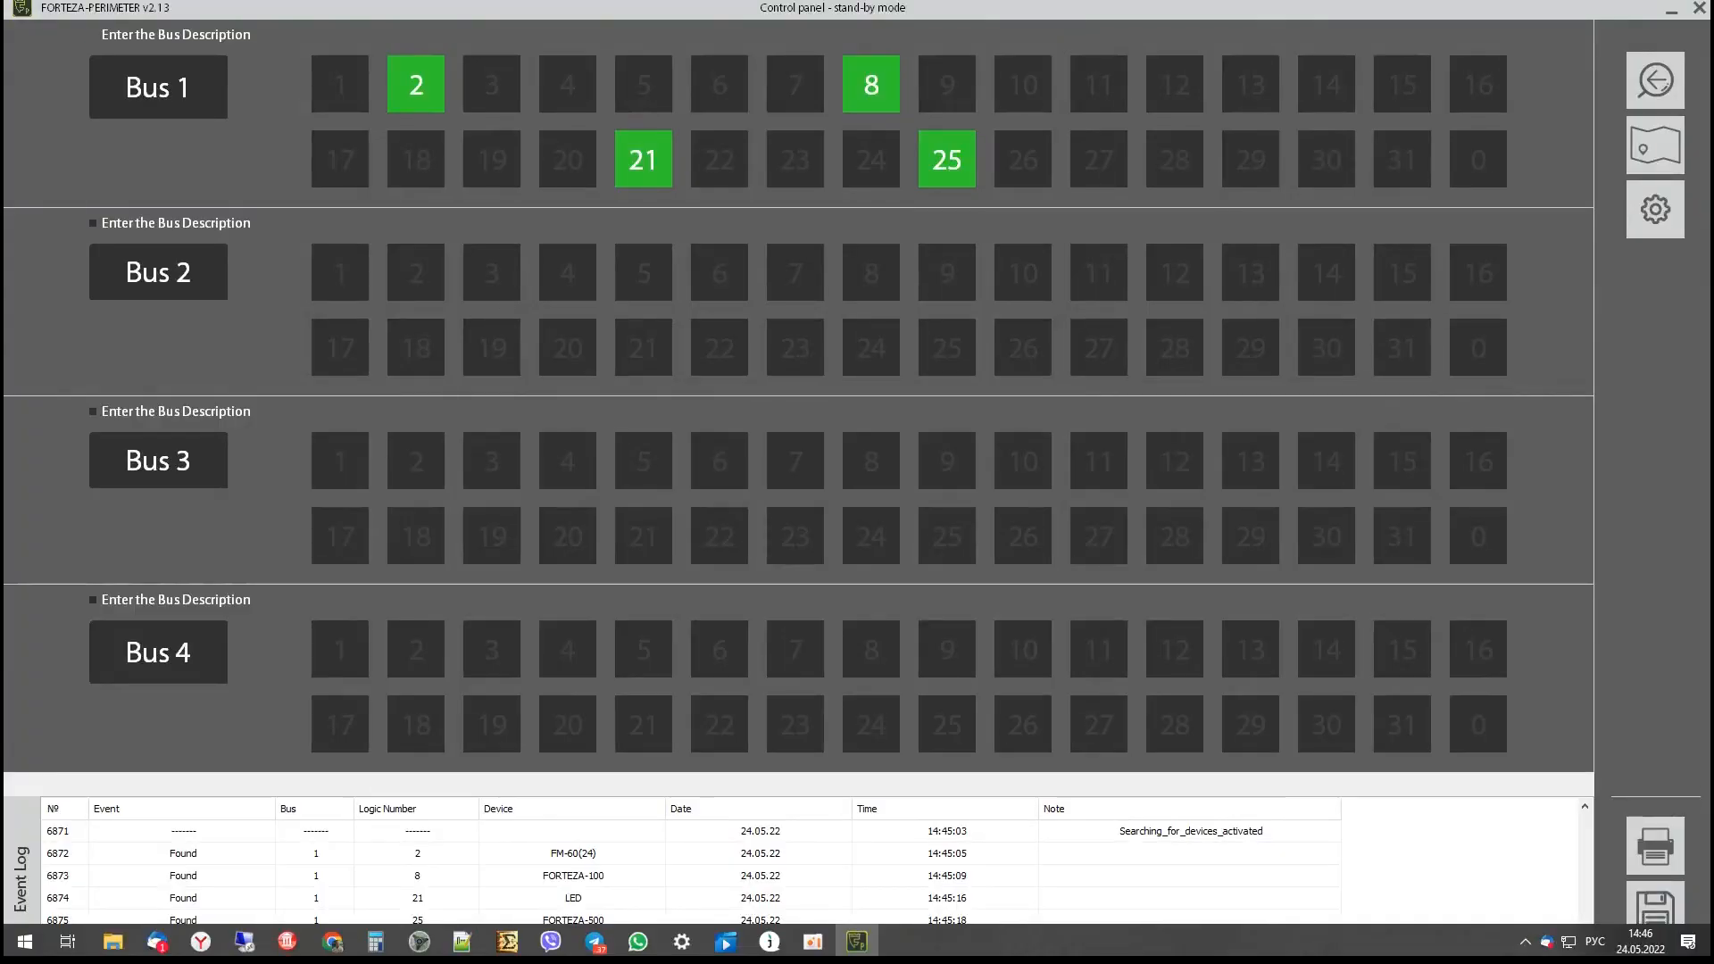
Step: Select English as the language in the program settings and open the choices for the width of lines
{"action": "left_click", "coordinate": [1646, 213]}
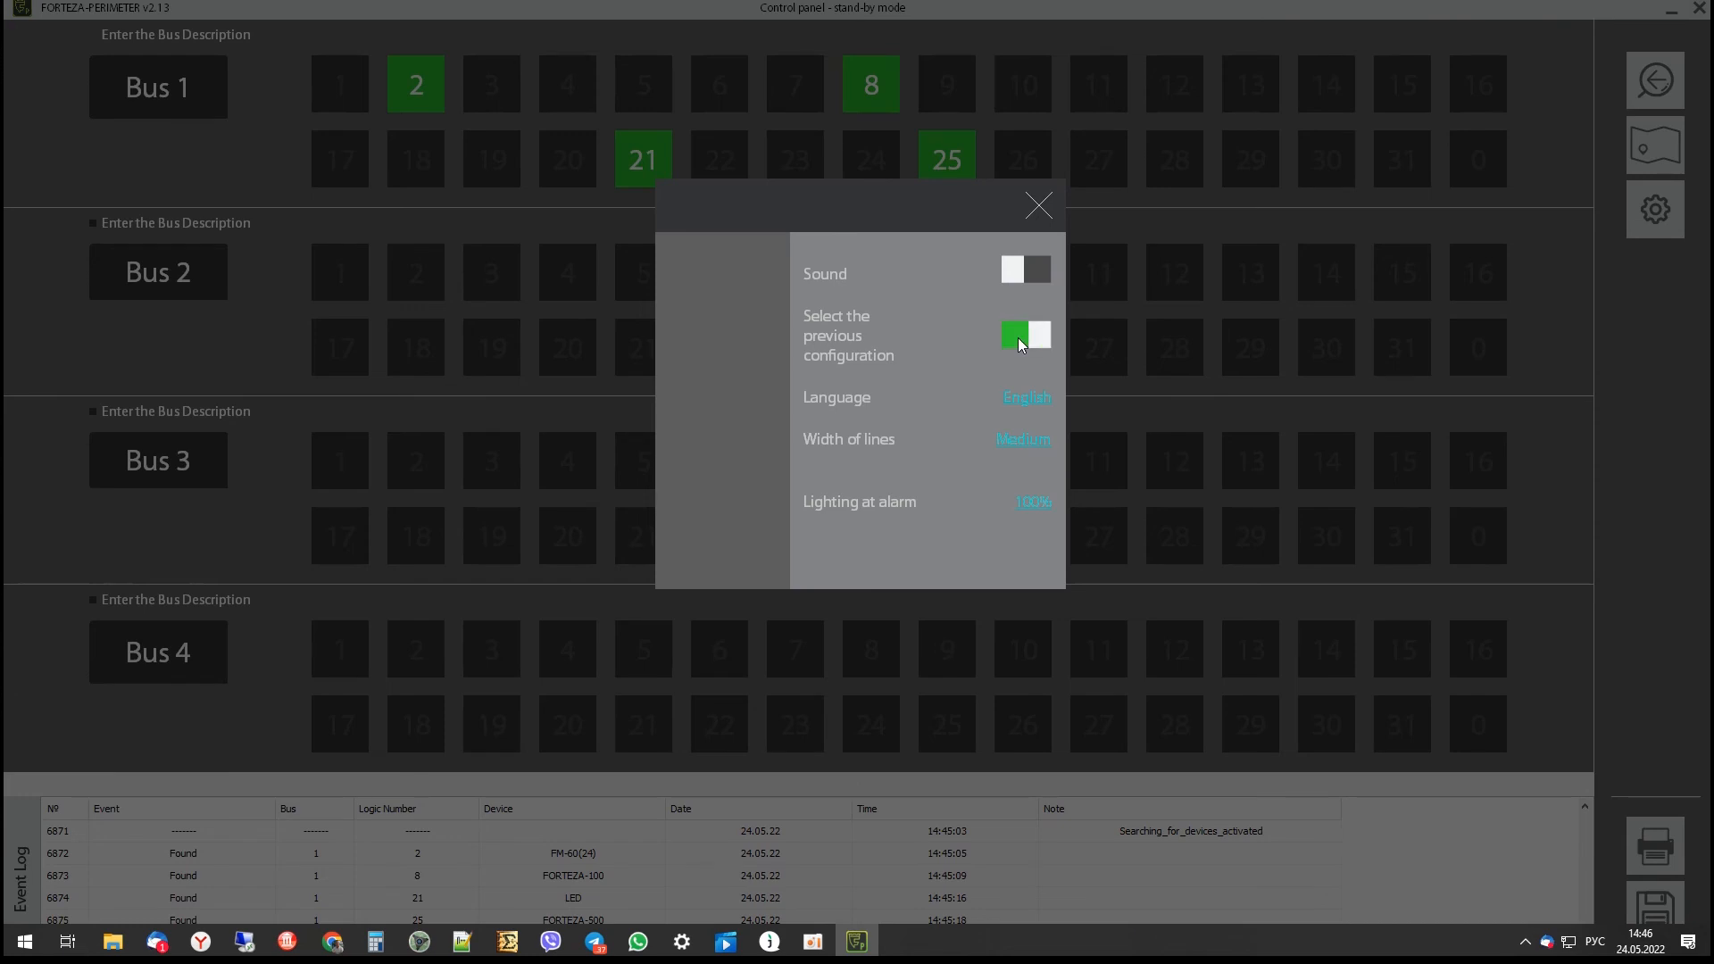
{"action": "left_click", "coordinate": [1019, 398]}
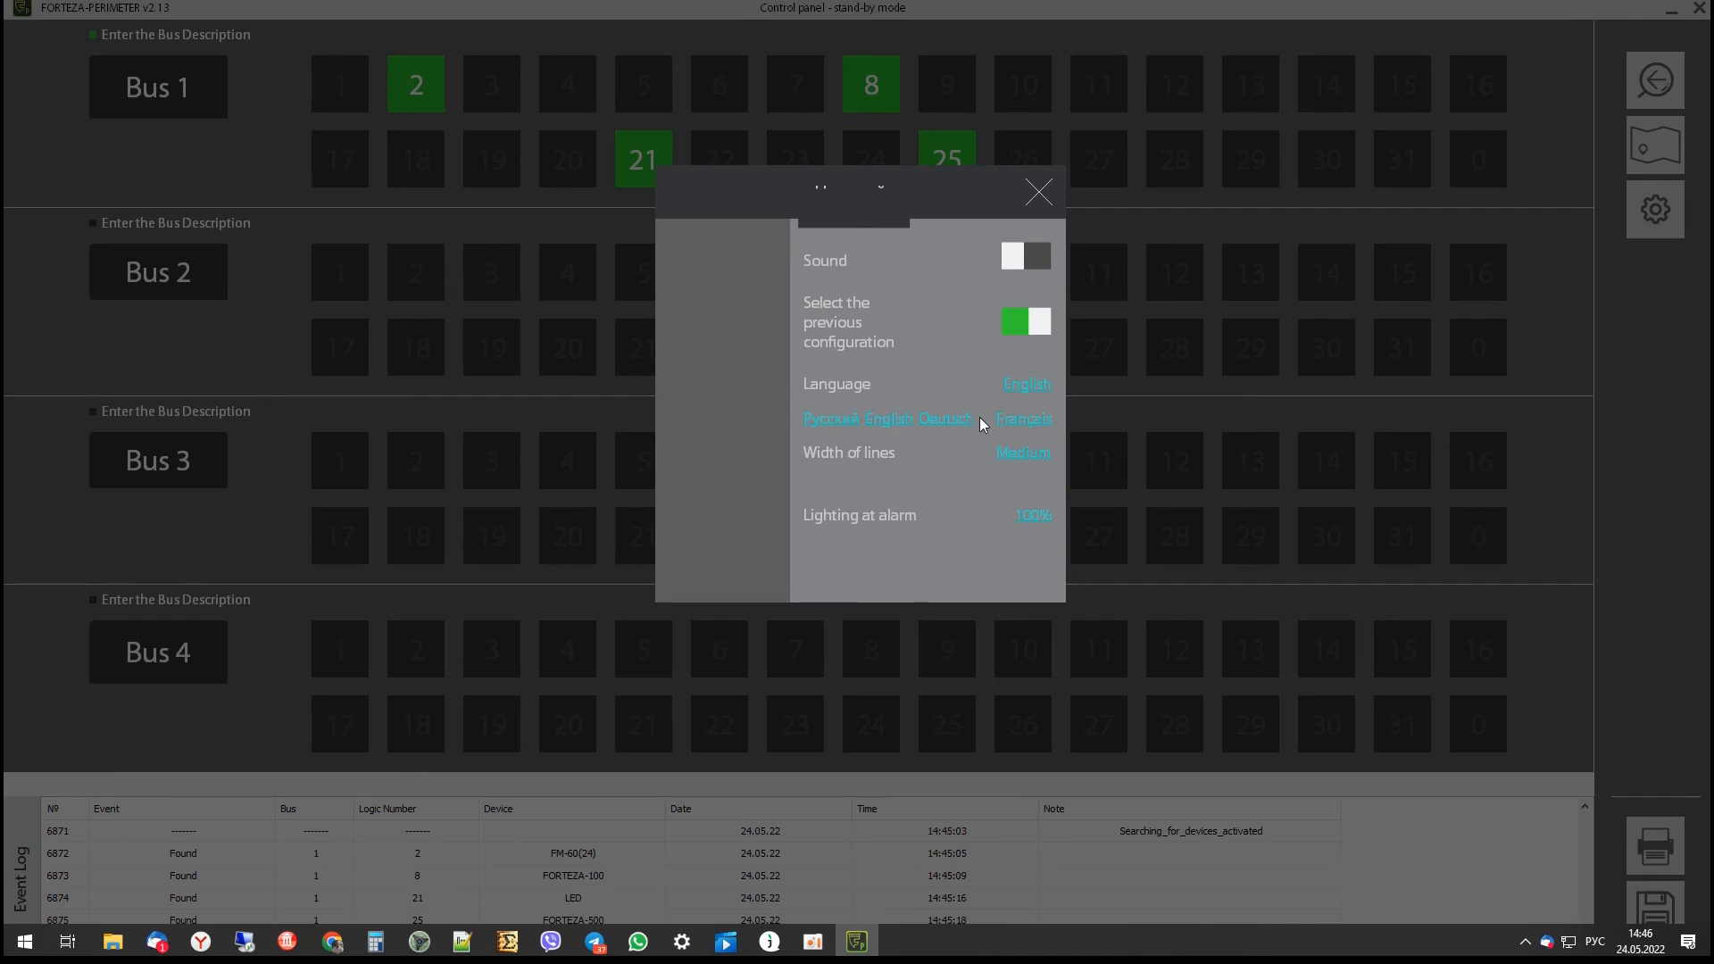
{"action": "left_click", "coordinate": [886, 421]}
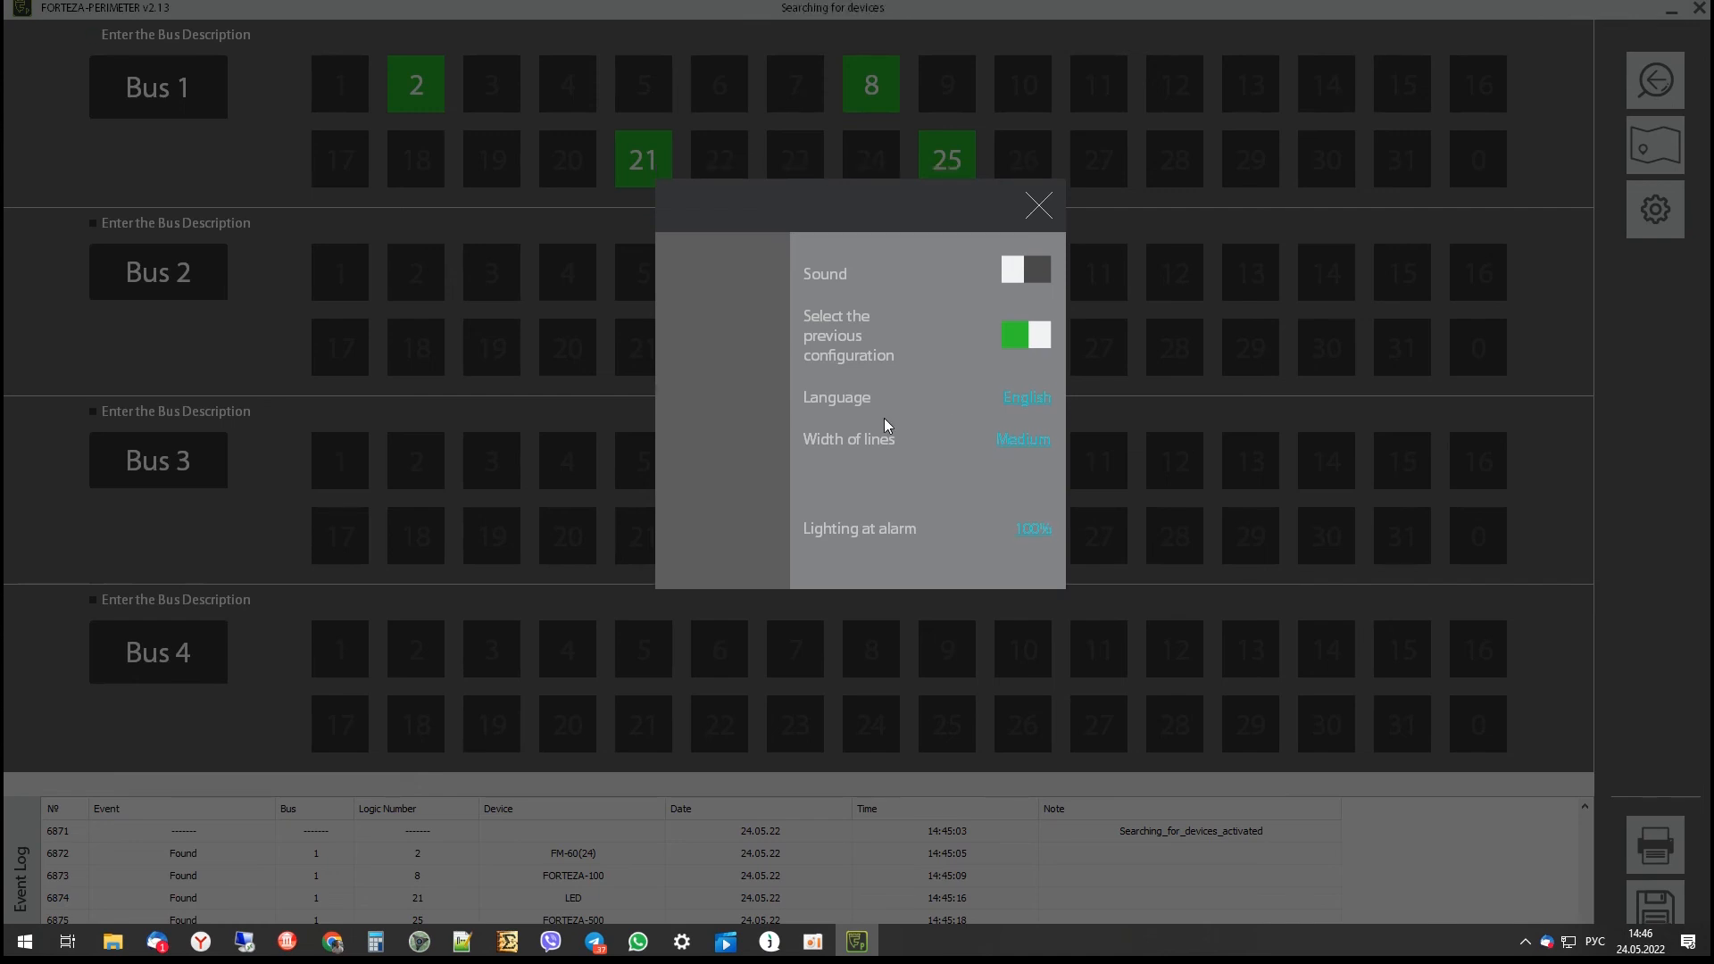
{"action": "left_click", "coordinate": [1022, 441]}
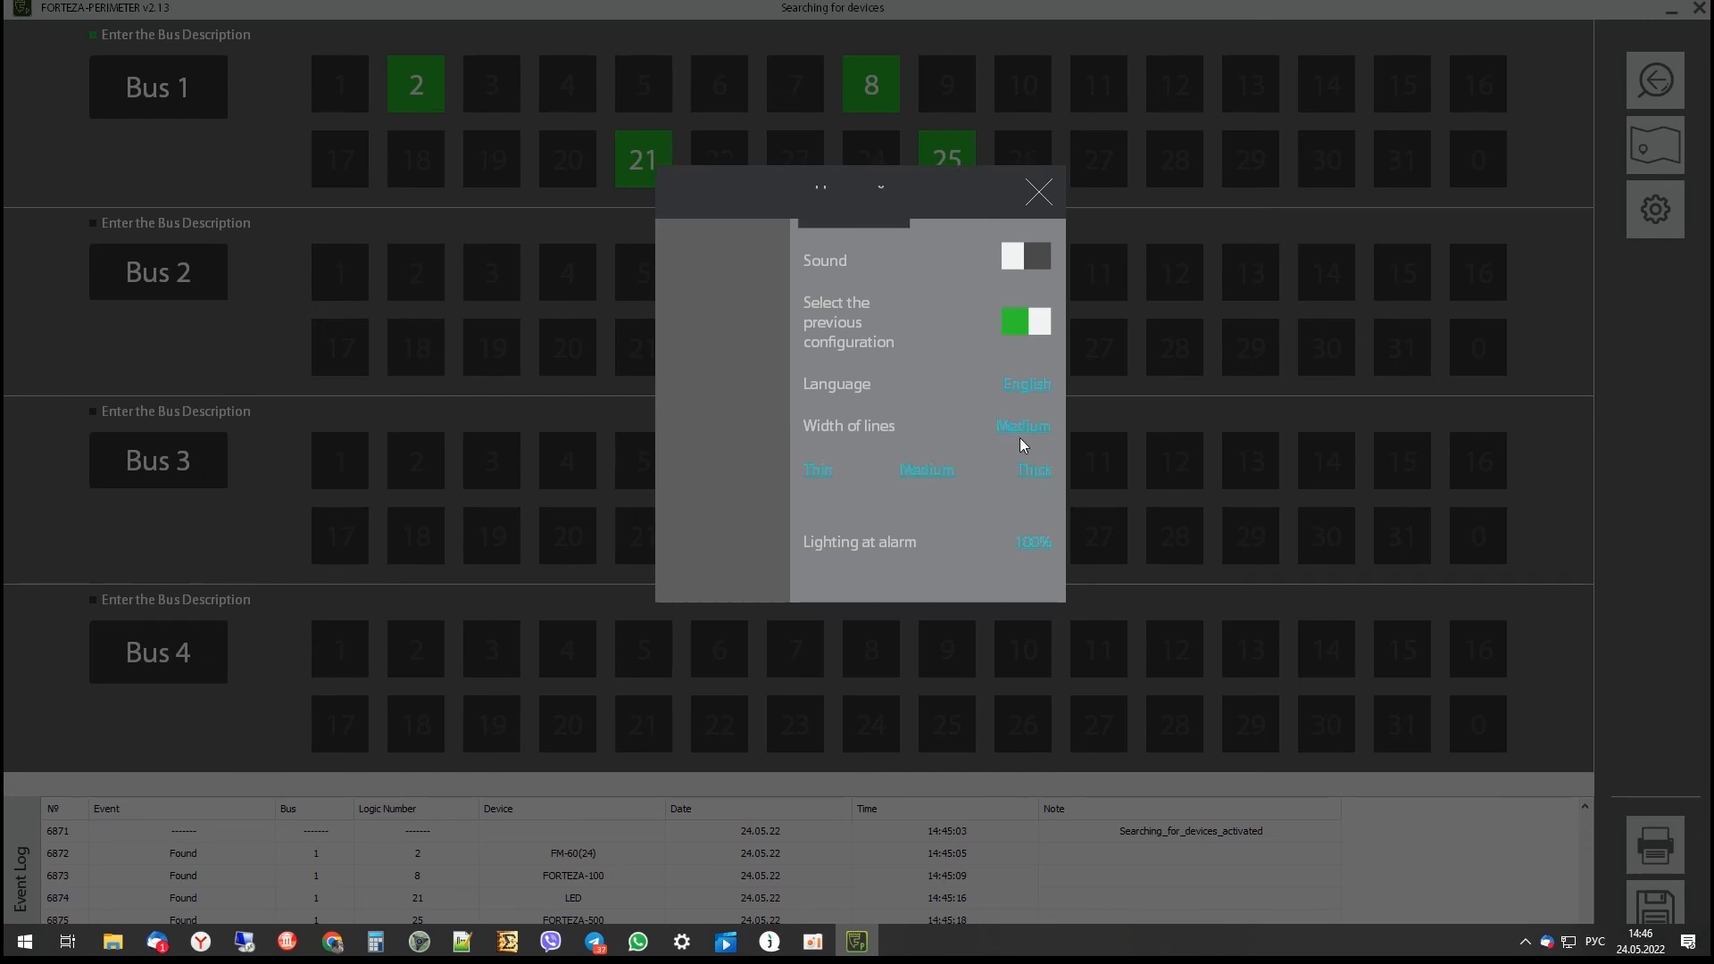